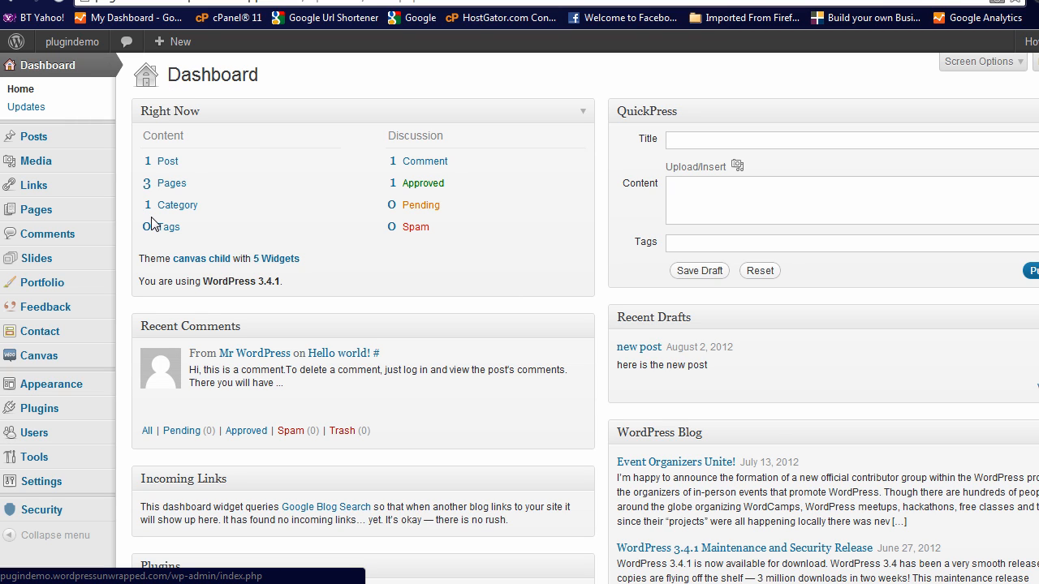
# Open the Contact Form 7 plugin's existing contact form for editing
pyautogui.moveTo(41, 412)
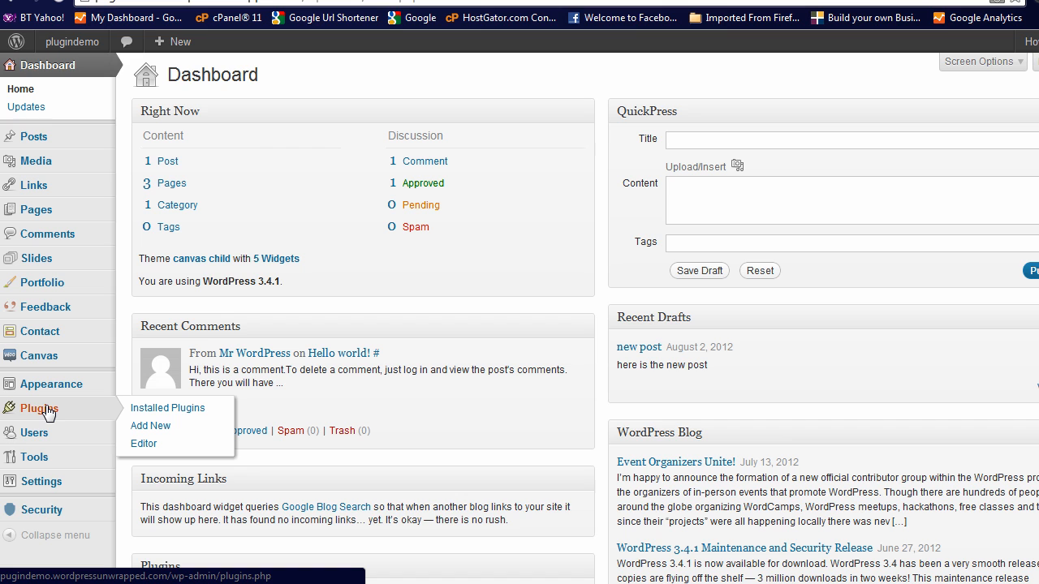
pyautogui.click(160, 413)
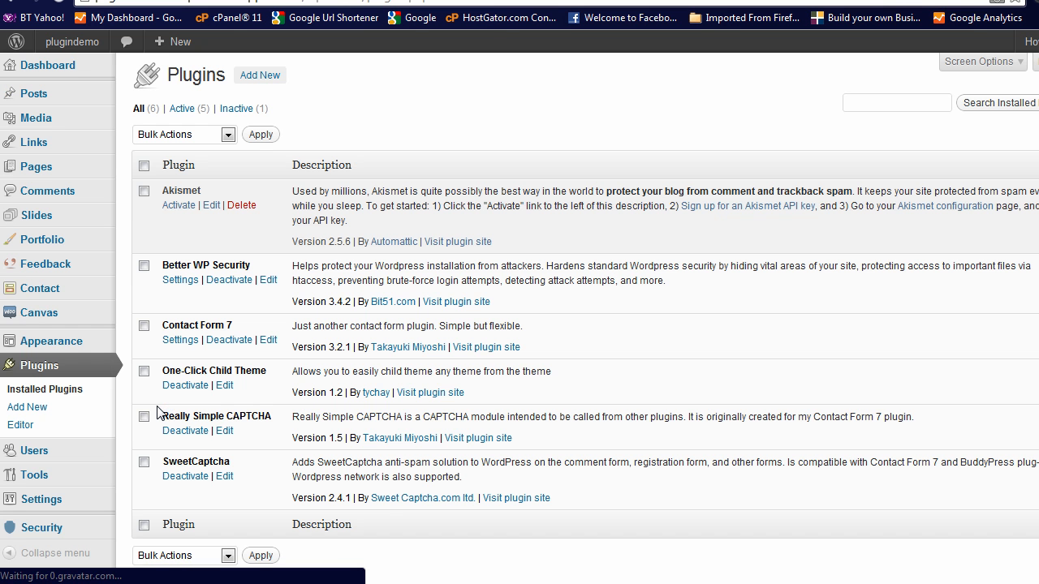
pyautogui.click(180, 339)
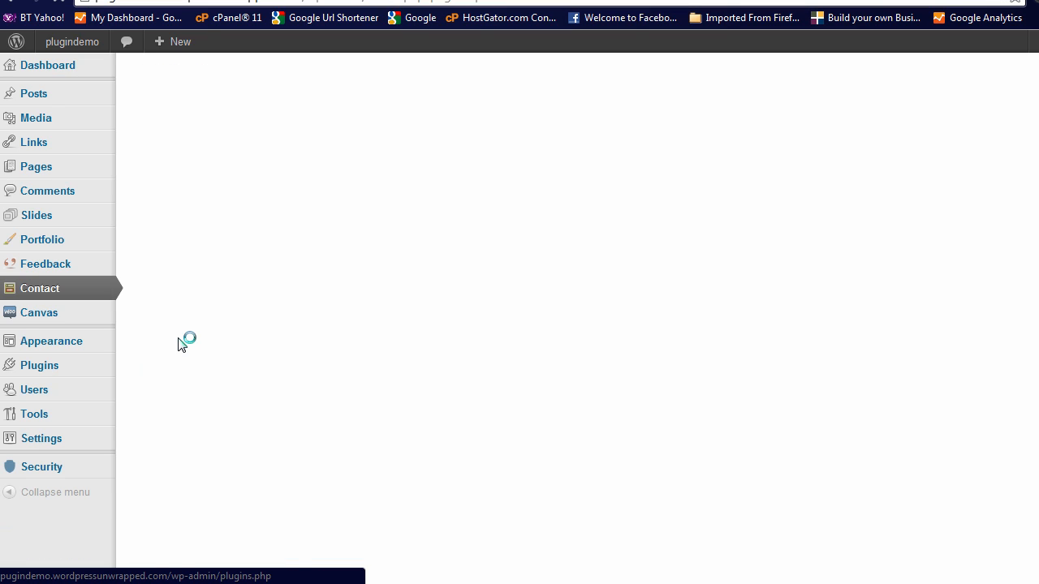
pyautogui.moveTo(170, 208)
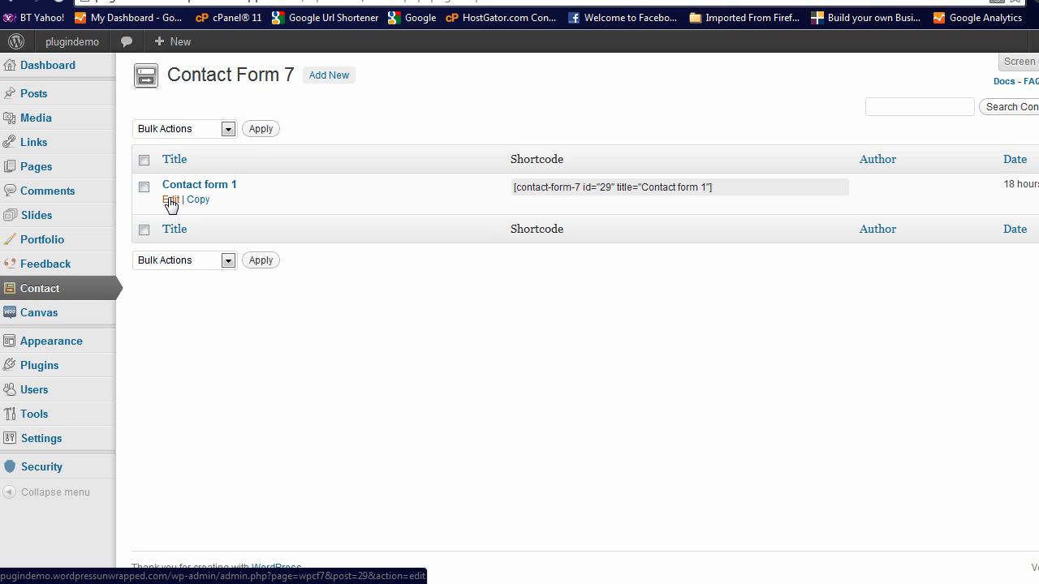
pyautogui.click(170, 201)
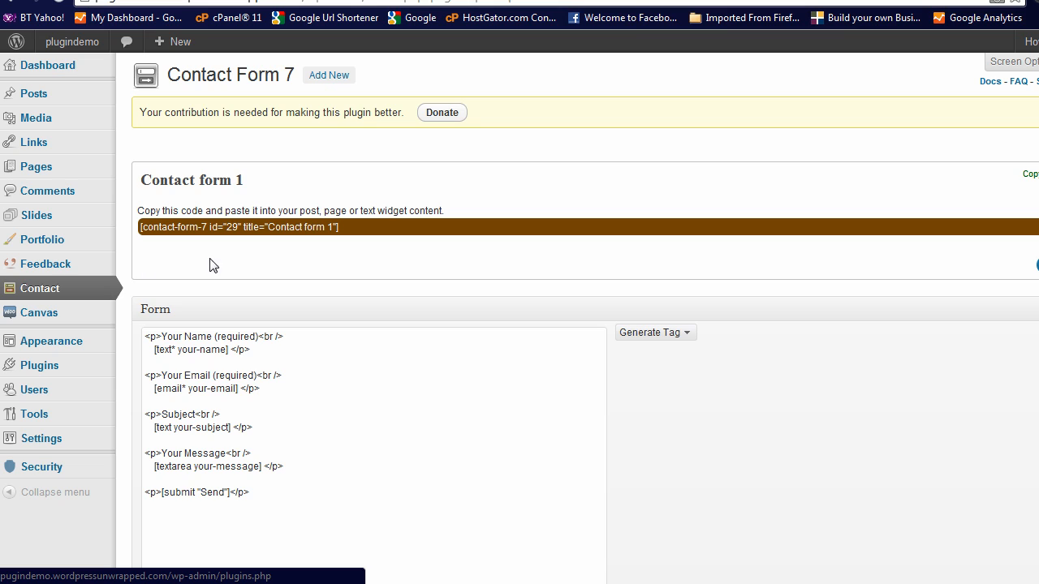
# Rename the contact form to "general question form"
pyautogui.click(191, 178)
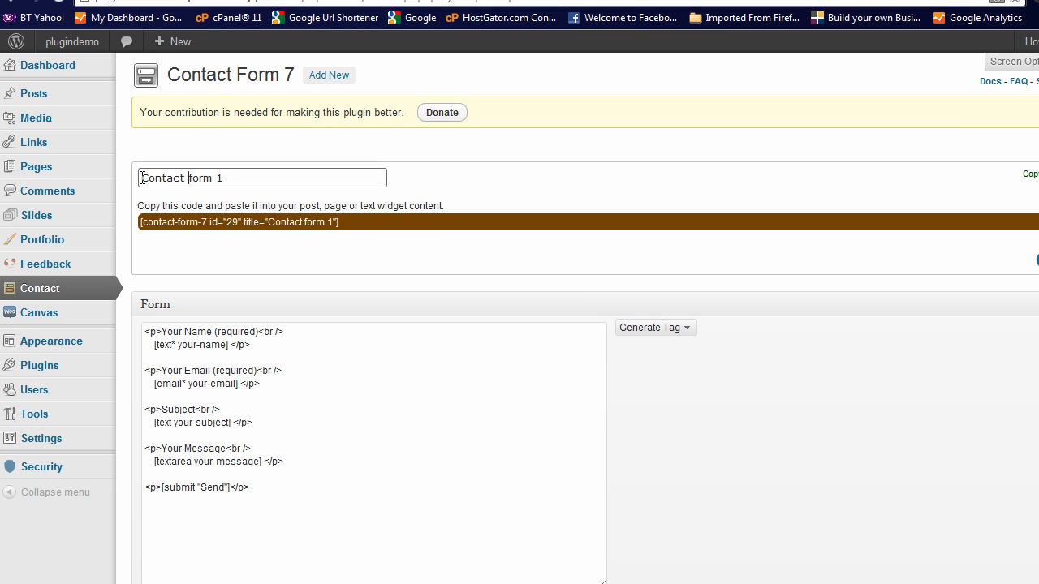
pyautogui.moveTo(141, 178); pyautogui.dragTo(276, 180)
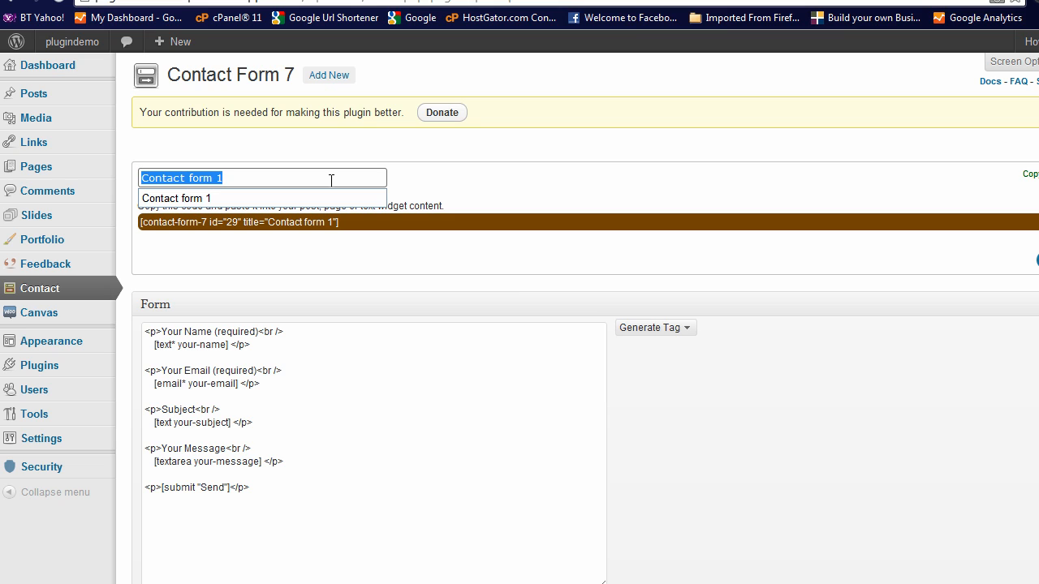
pyautogui.write('gen')
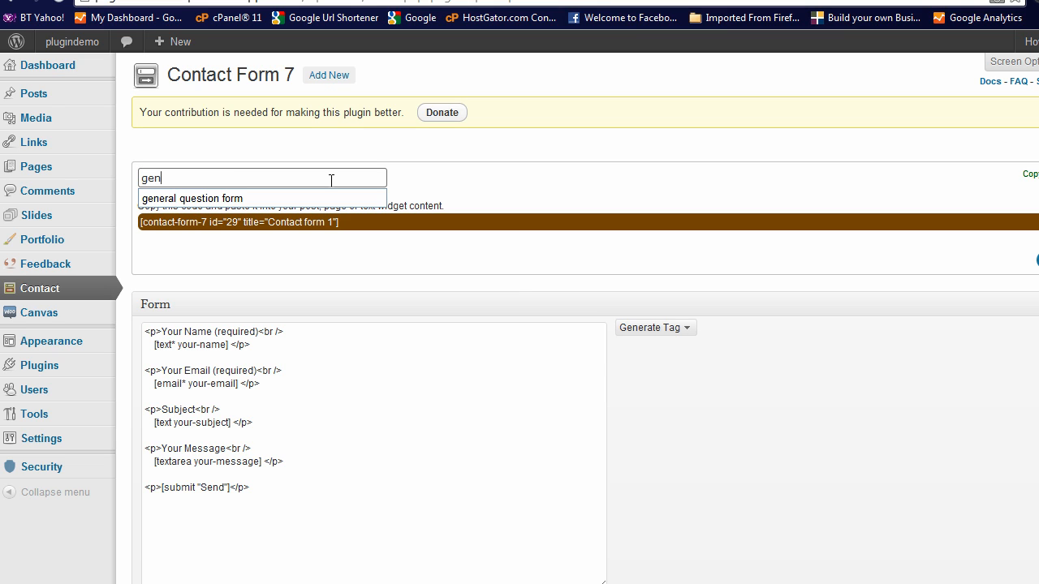
pyautogui.click(204, 200)
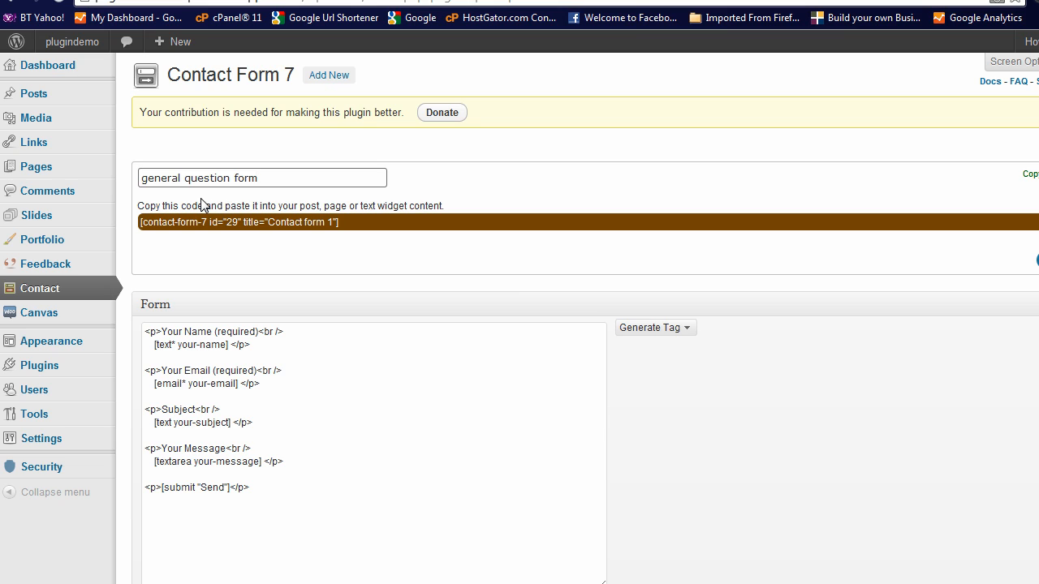
pyautogui.click(120, 236)
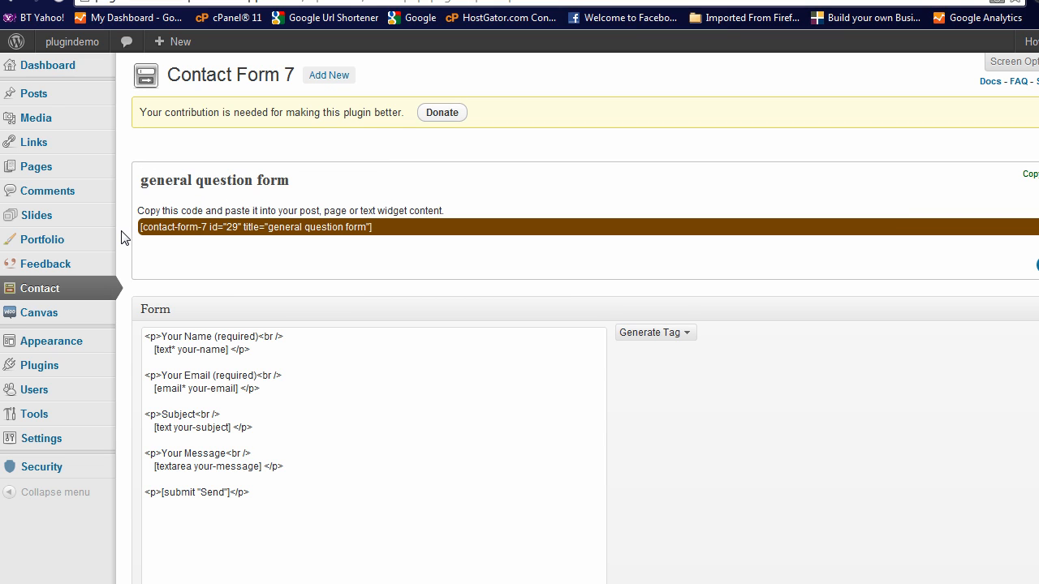
# Select the form's shortcode so it can be copied
pyautogui.scroll(-2, 121, 236)
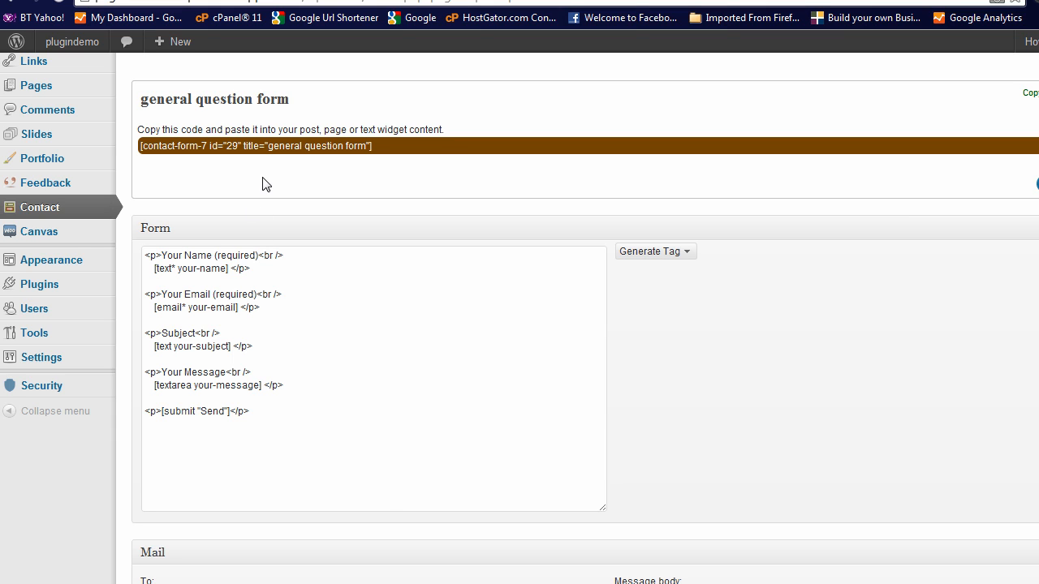
pyautogui.tripleClick(252, 150)
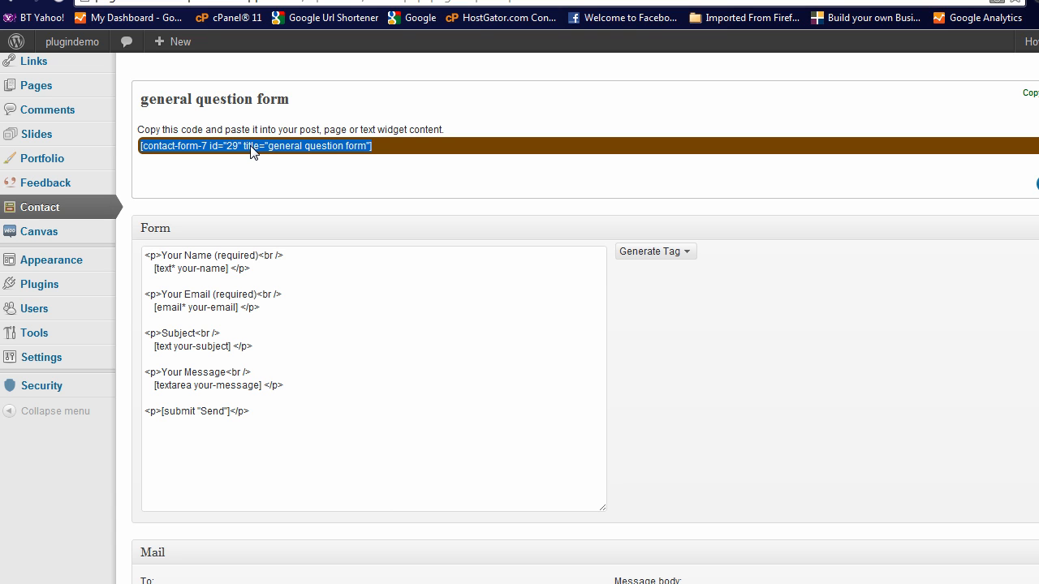
pyautogui.scroll(2, 85, 158)
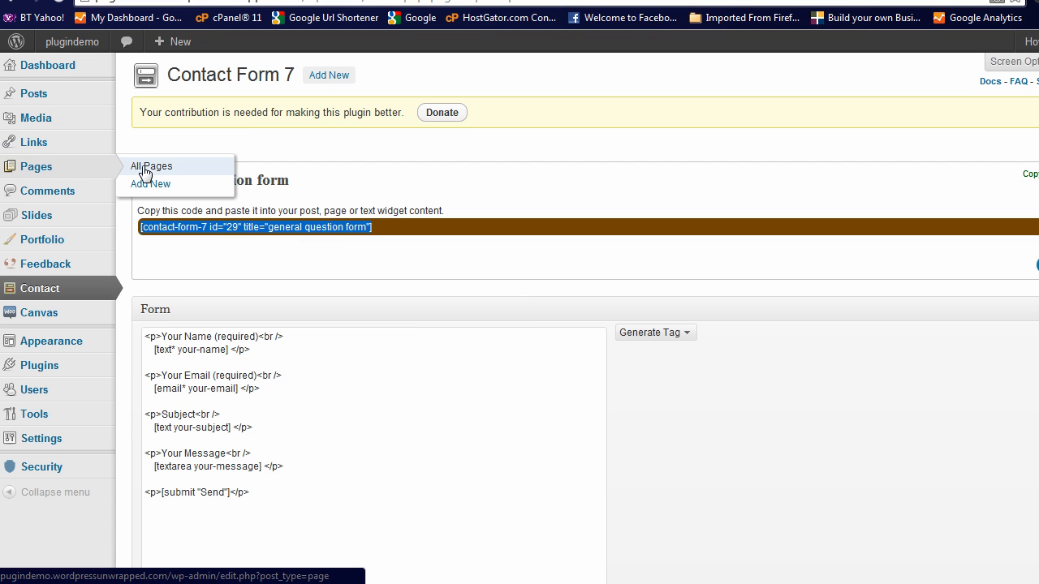
# Open the contact page for editing, replace its content with the form shortcode, and update the page
pyautogui.click(144, 170)
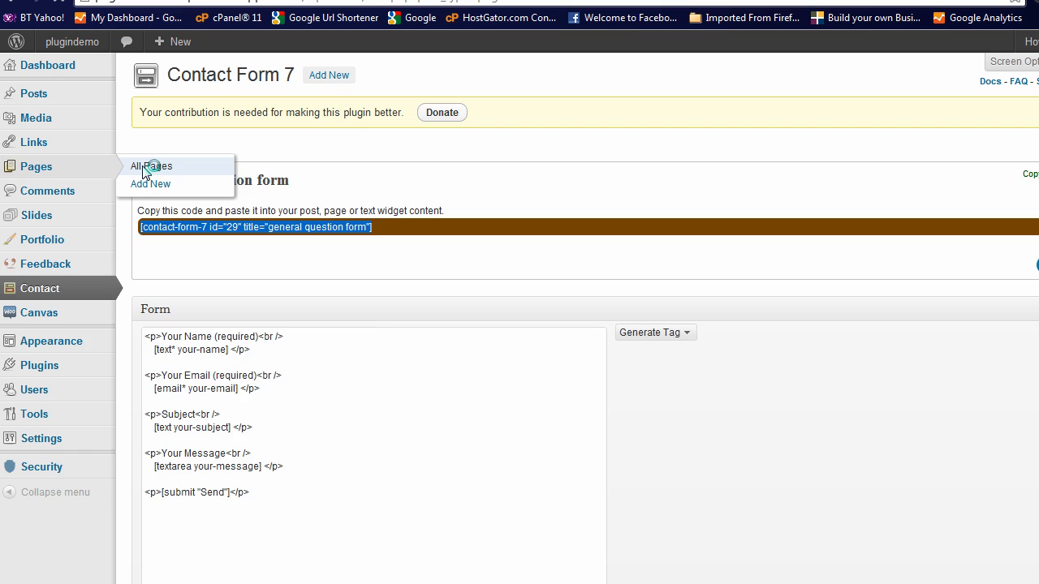
pyautogui.moveTo(168, 243)
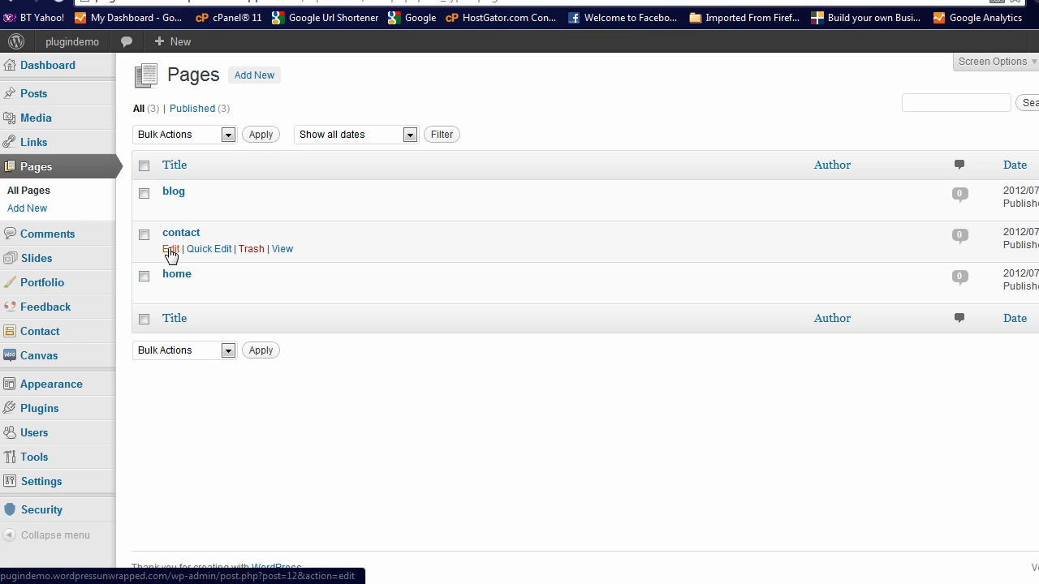
pyautogui.click(171, 251)
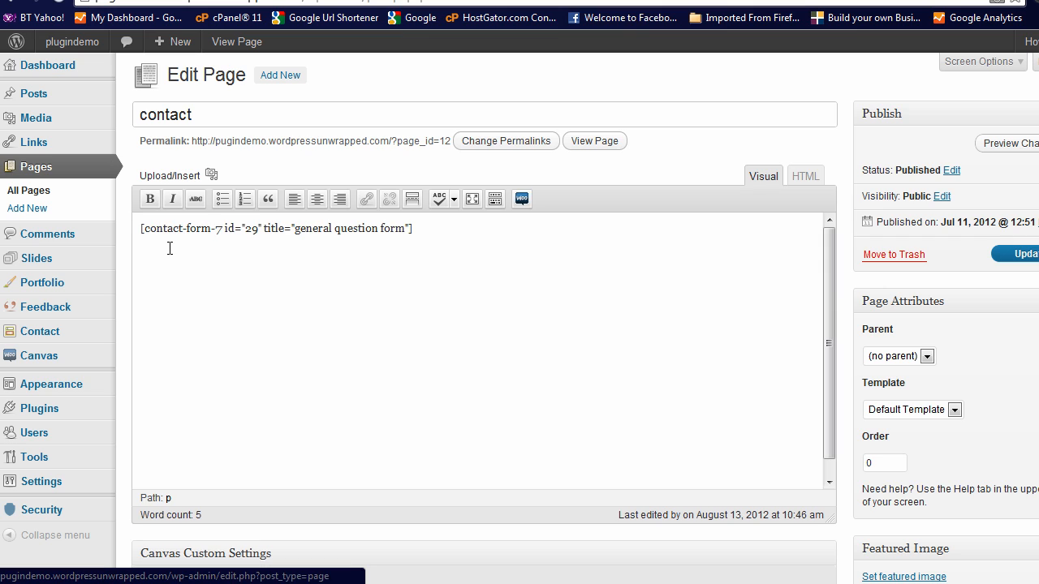
pyautogui.moveTo(138, 231); pyautogui.dragTo(420, 229)
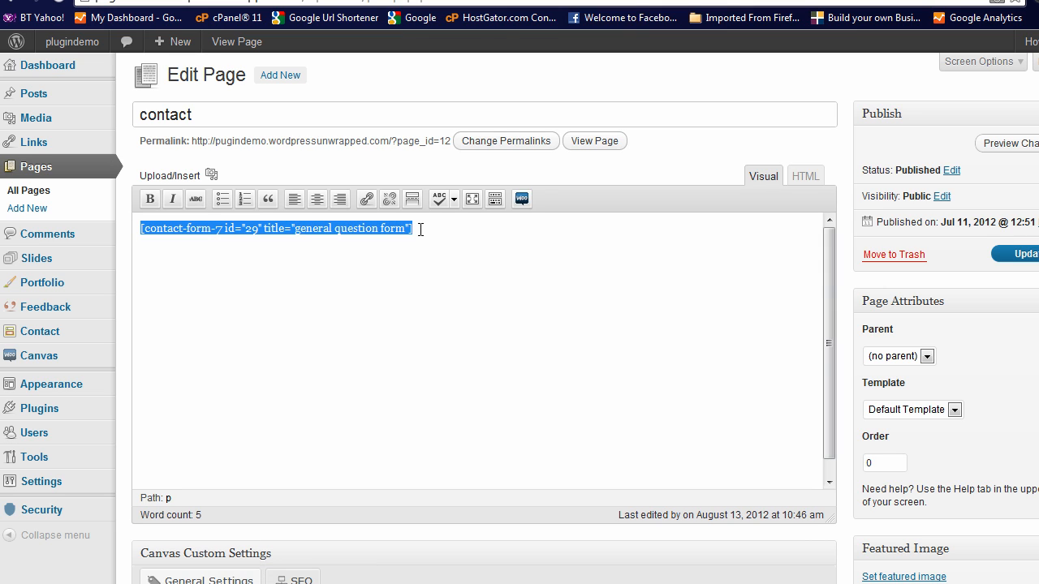
pyautogui.click(332, 258)
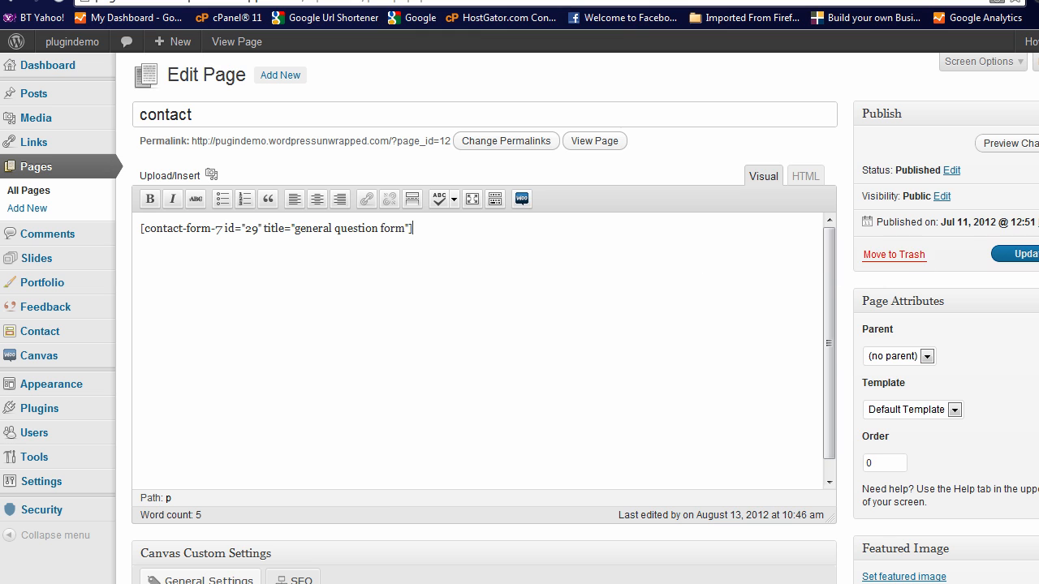
pyautogui.click(1014, 254)
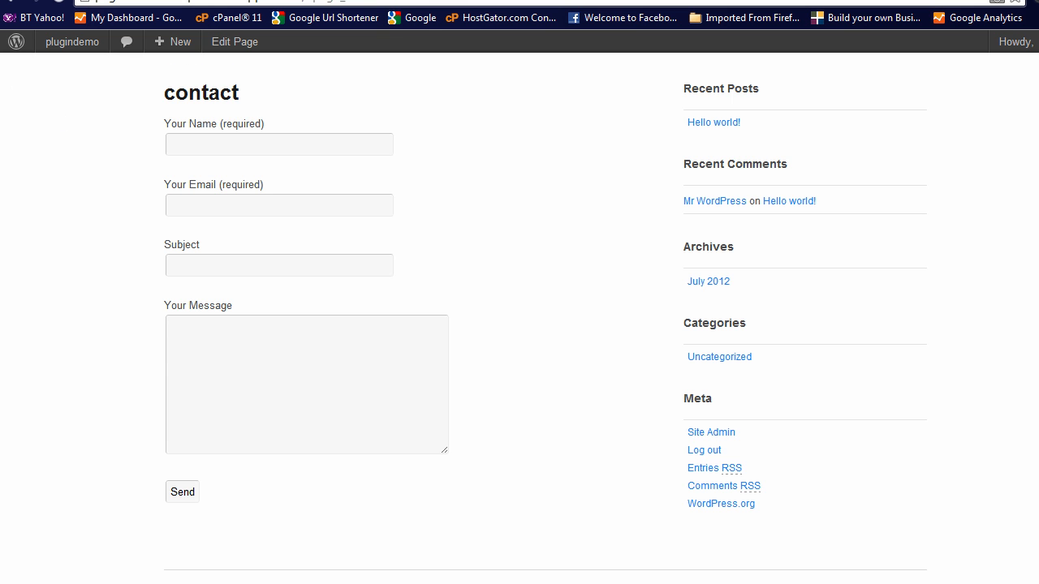
# View the published contact page's form, then return to the page editor
pyautogui.click(58, 2)
pyautogui.moveTo(165, 304); pyautogui.dragTo(255, 302)
pyautogui.click(122, 318)
pyautogui.click(10, 1)
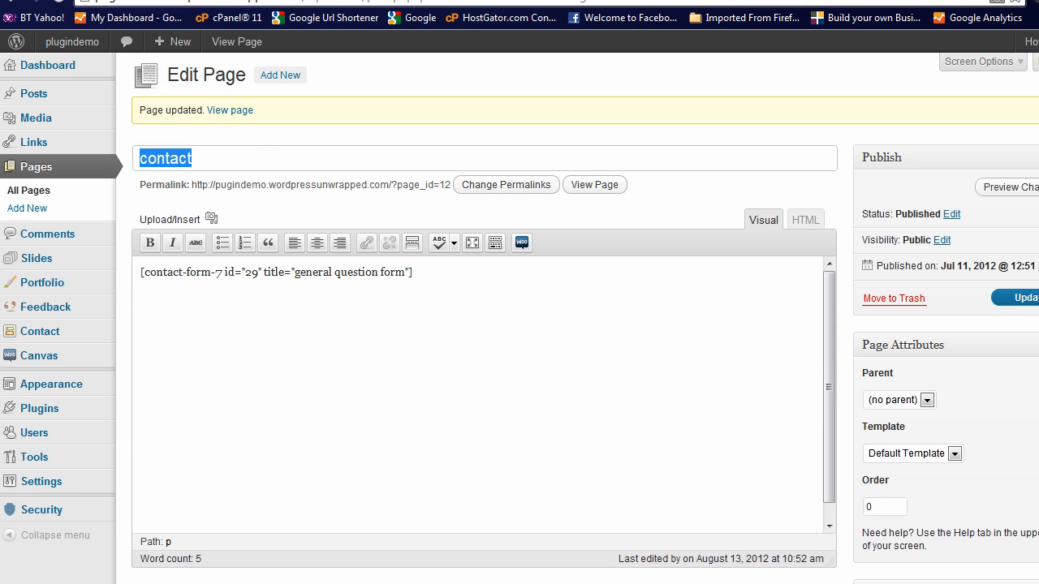
# Reopen the Contact Form 7 contact form for editing from the plugins list
pyautogui.moveTo(118, 287)
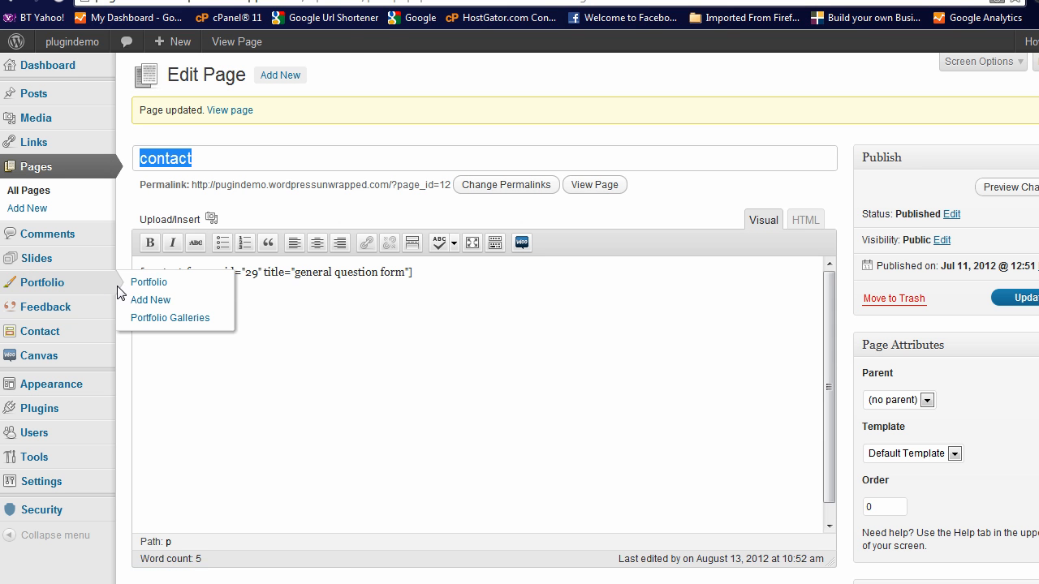
pyautogui.click(41, 409)
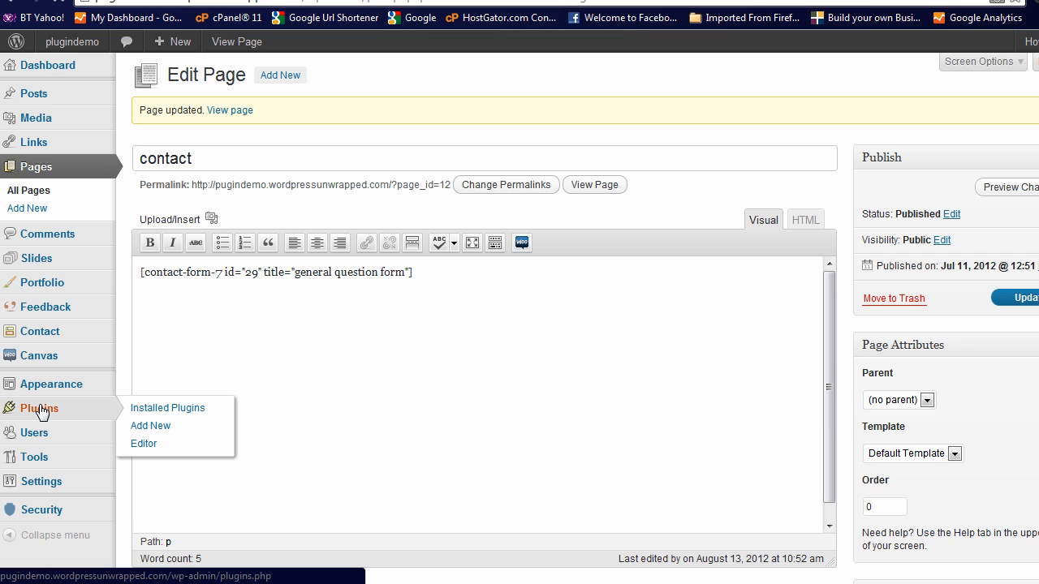
pyautogui.click(40, 410)
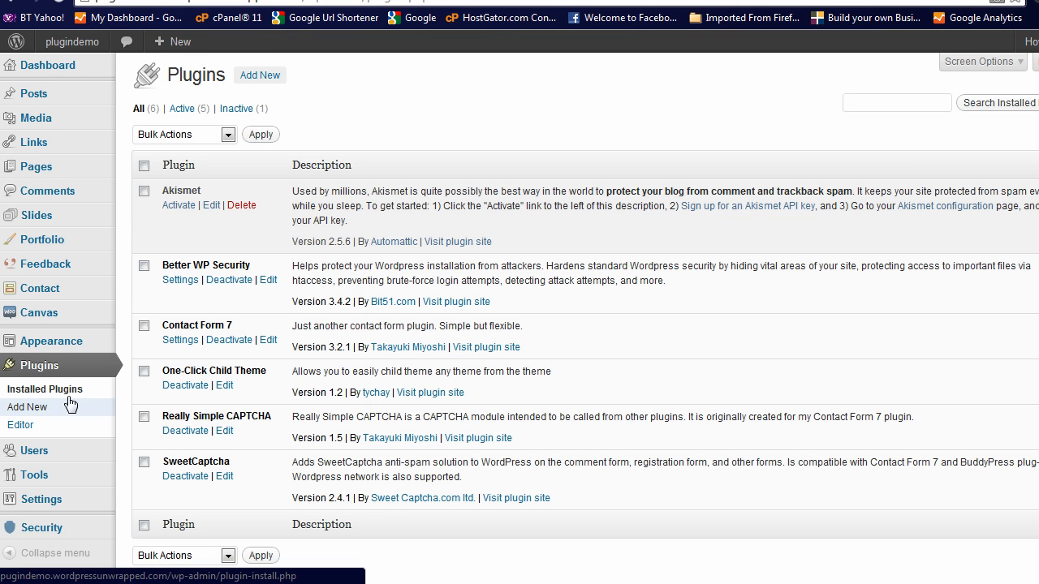
pyautogui.click(173, 341)
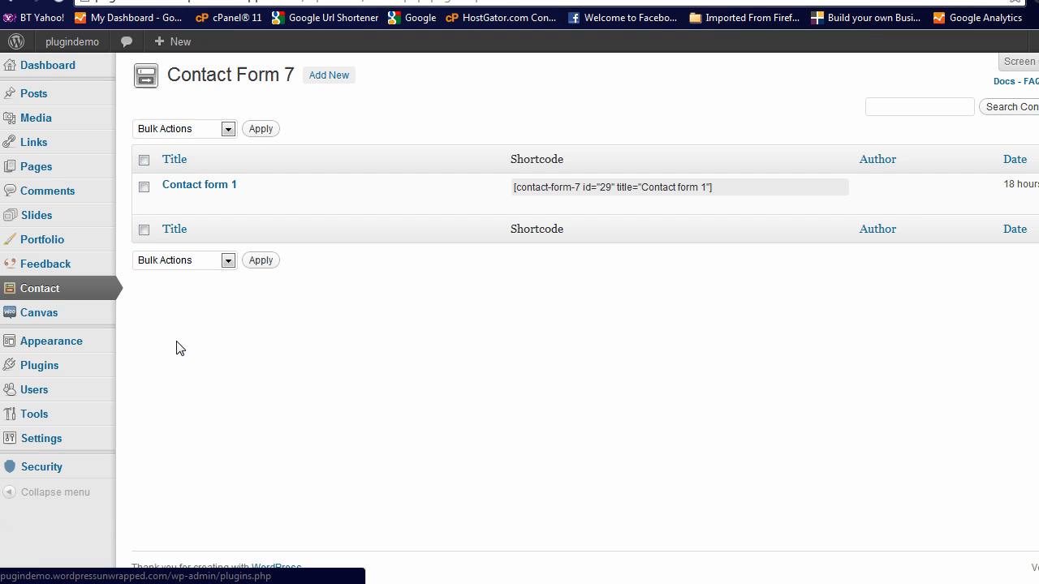
pyautogui.click(173, 202)
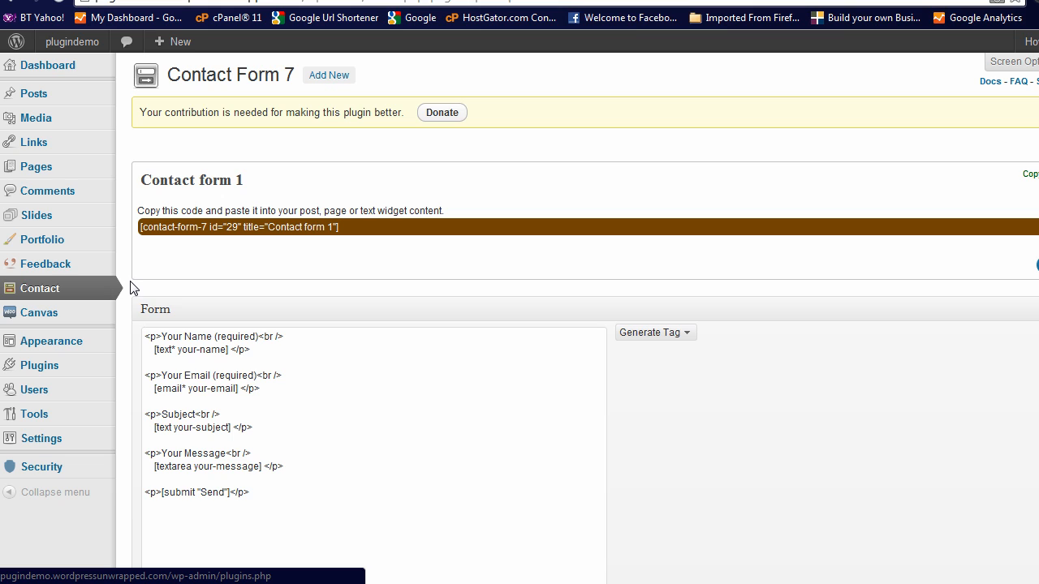
# Change the message field's label in the form code to "What's your question?"
pyautogui.scroll(-2, 132, 288)
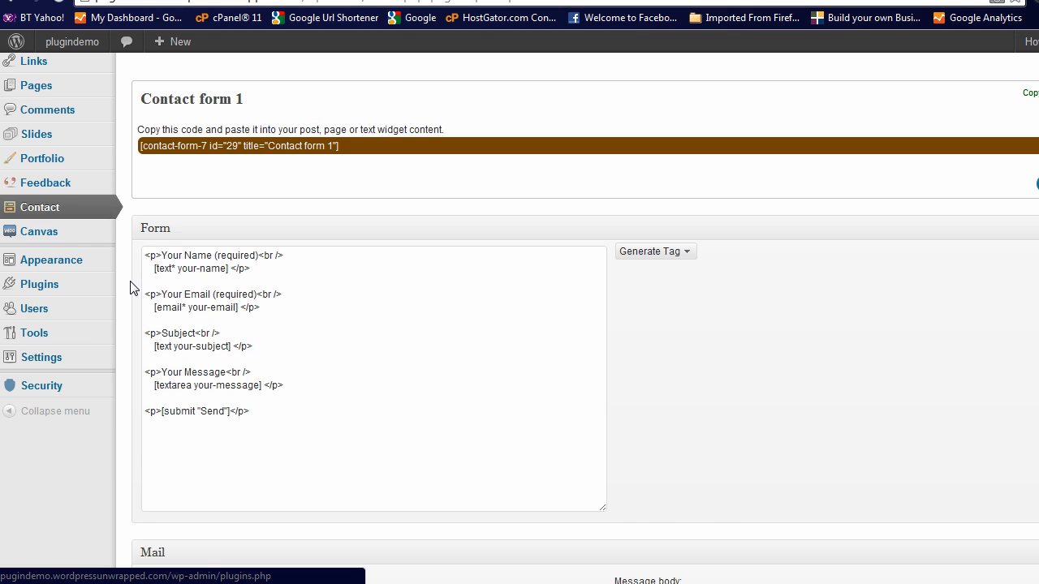
pyautogui.scroll(-2, 132, 288)
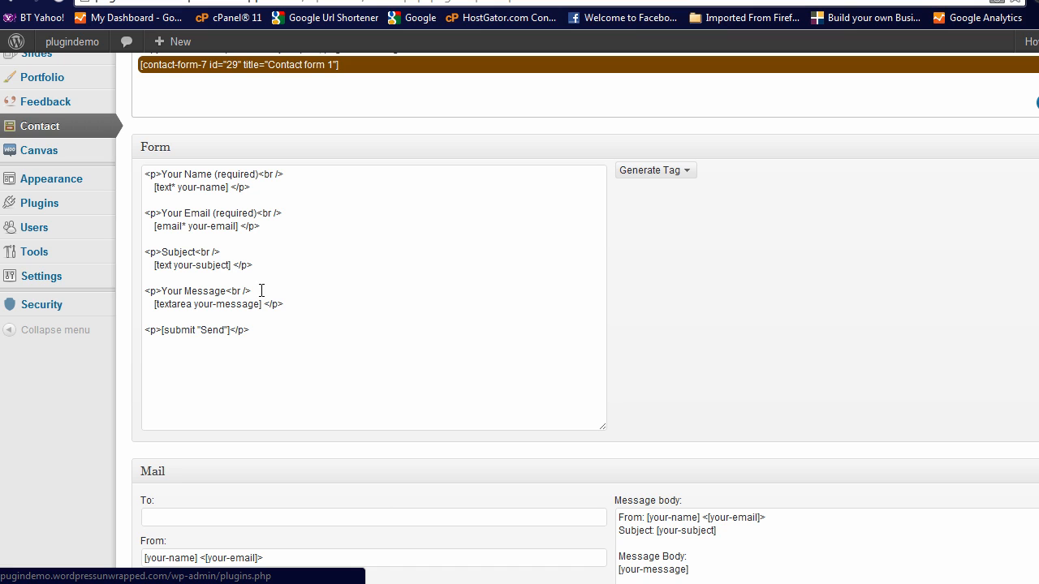
pyautogui.moveTo(161, 290); pyautogui.dragTo(228, 290)
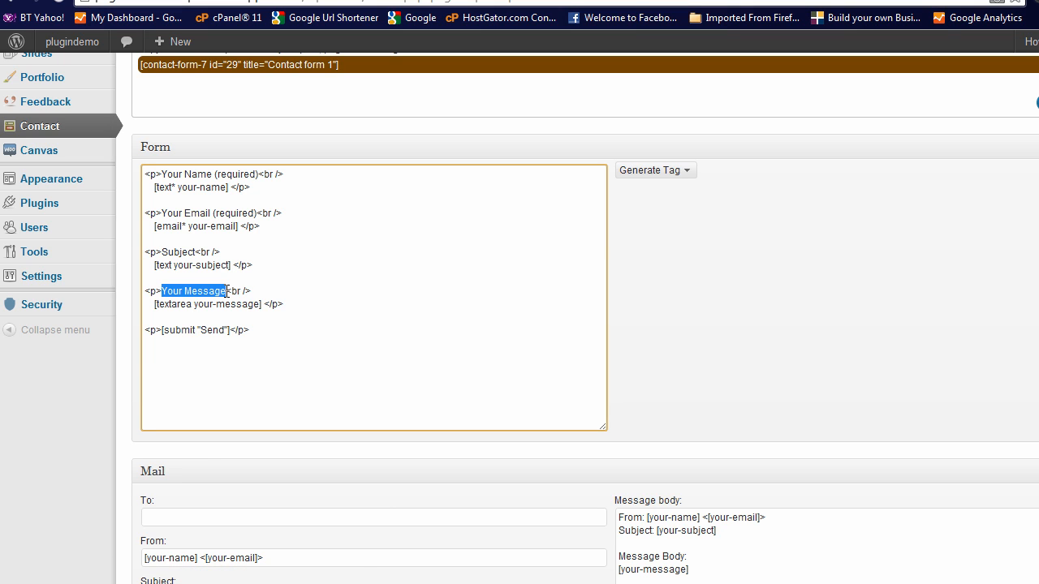
pyautogui.write("What's")
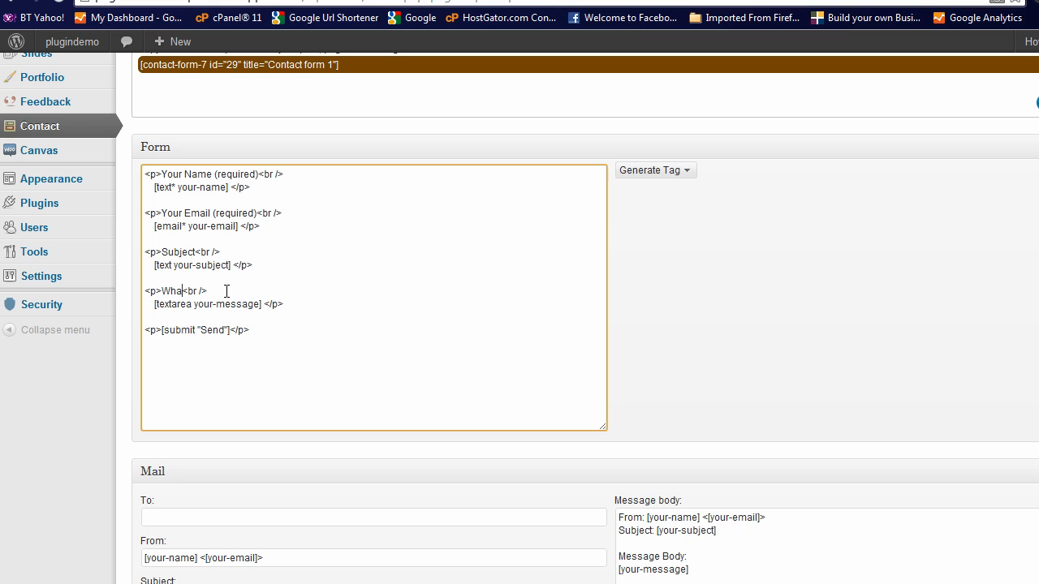
pyautogui.write(' your question')
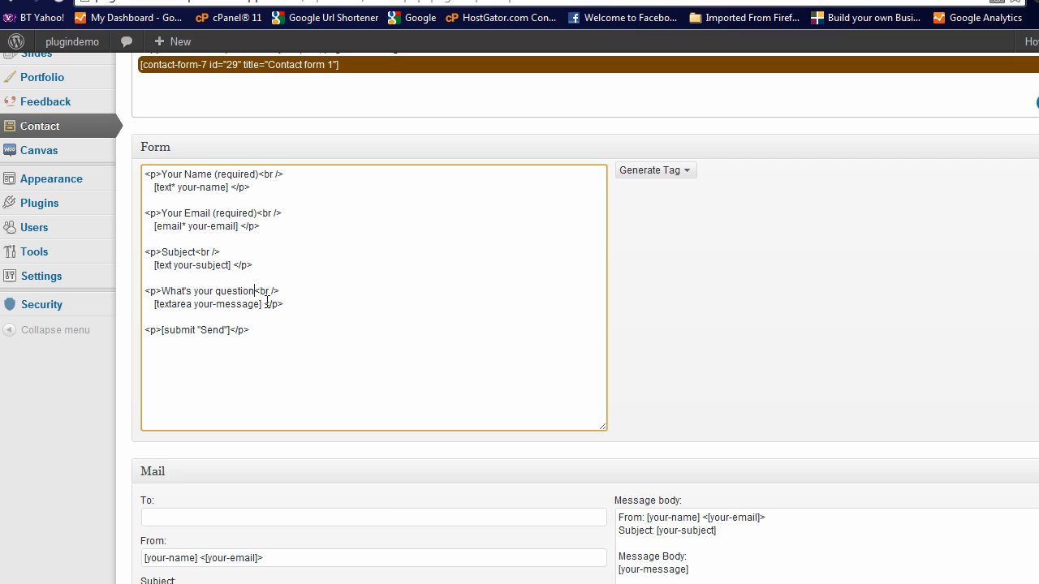
pyautogui.write('?')
# Change the submit button's text to "Ask your question"
pyautogui.moveTo(202, 330); pyautogui.dragTo(221, 330)
pyautogui.write('A')
pyautogui.write('sk ')
pyautogui.write('you')
pyautogui.write('r qusrion')
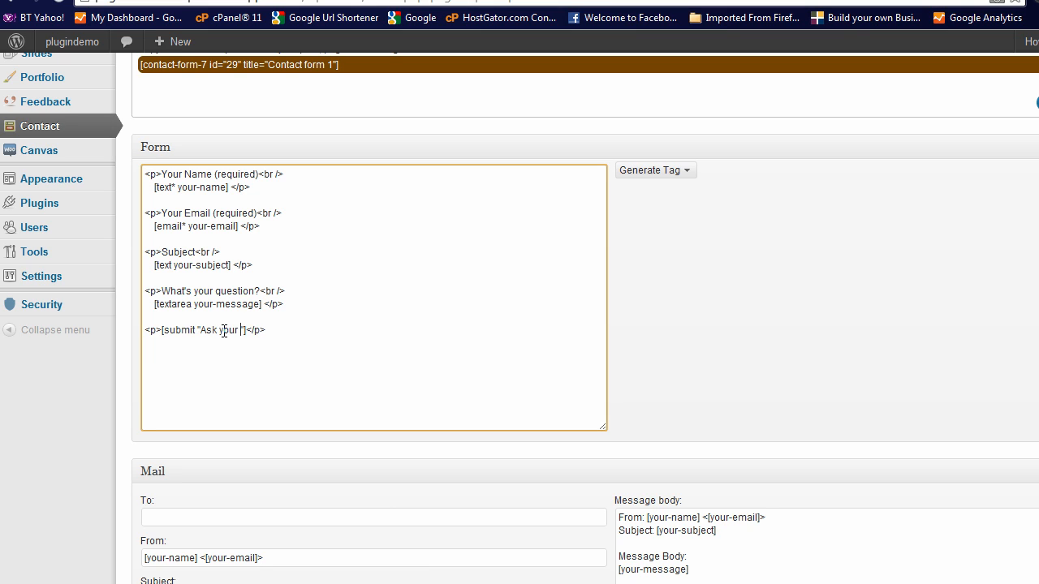
pyautogui.press('BackSpace')
pyautogui.press('BackSpace')
pyautogui.press('BackSpace')
pyautogui.press('BackSpace')
pyautogui.press('BackSpace')
pyautogui.write('estion')
pyautogui.click(328, 331)
# Add a new line with an opening <p> tag below the message textarea in the form code
pyautogui.click(299, 305)
pyautogui.press('Return')
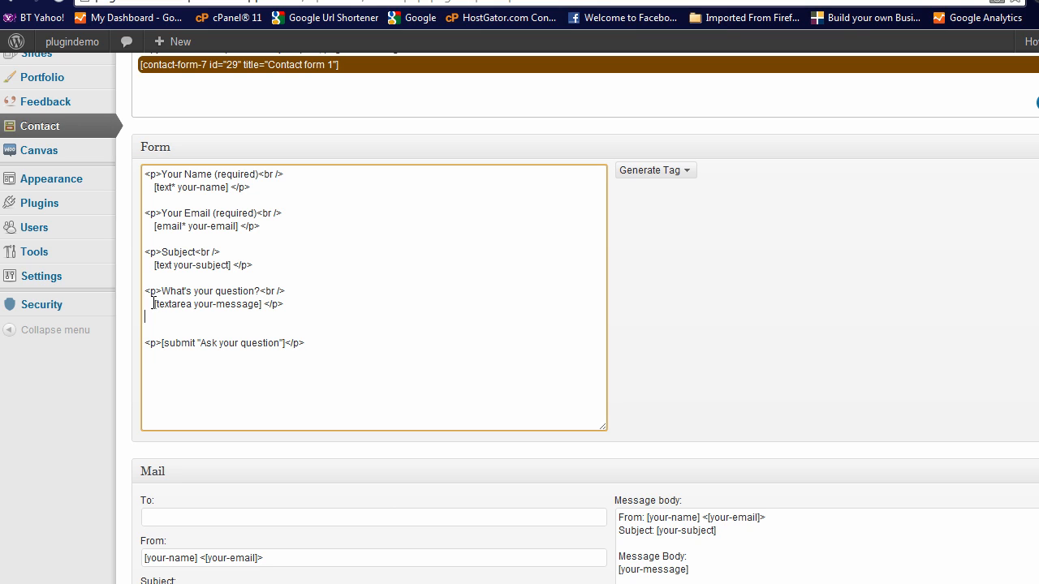
pyautogui.moveTo(153, 305); pyautogui.dragTo(311, 301)
pyautogui.click(268, 313)
pyautogui.write('<p>')
# Generate a CAPTCHA tag for the form
pyautogui.click(687, 172)
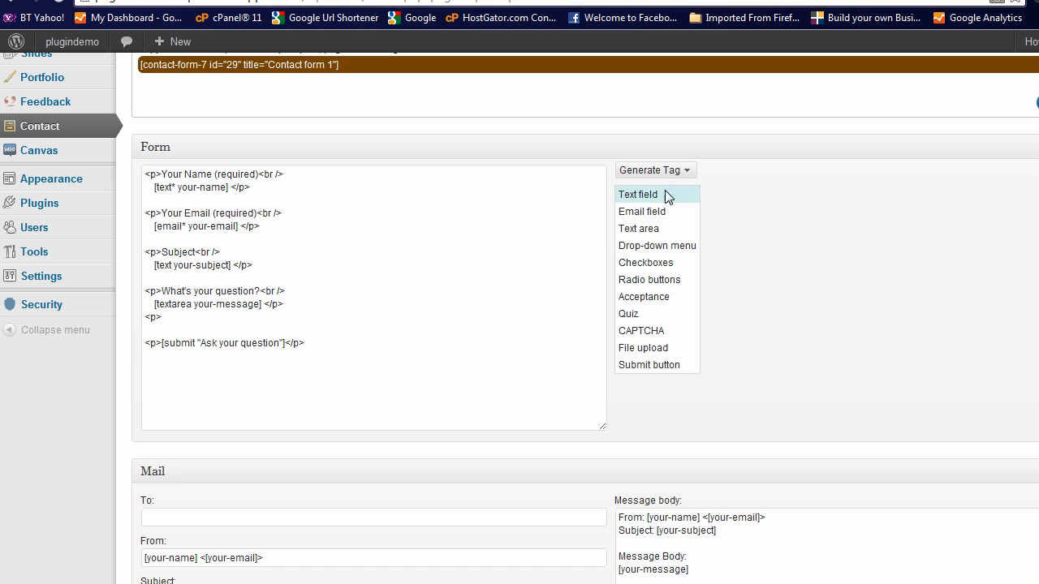
pyautogui.click(640, 331)
pyautogui.scroll(-2, 982, 370)
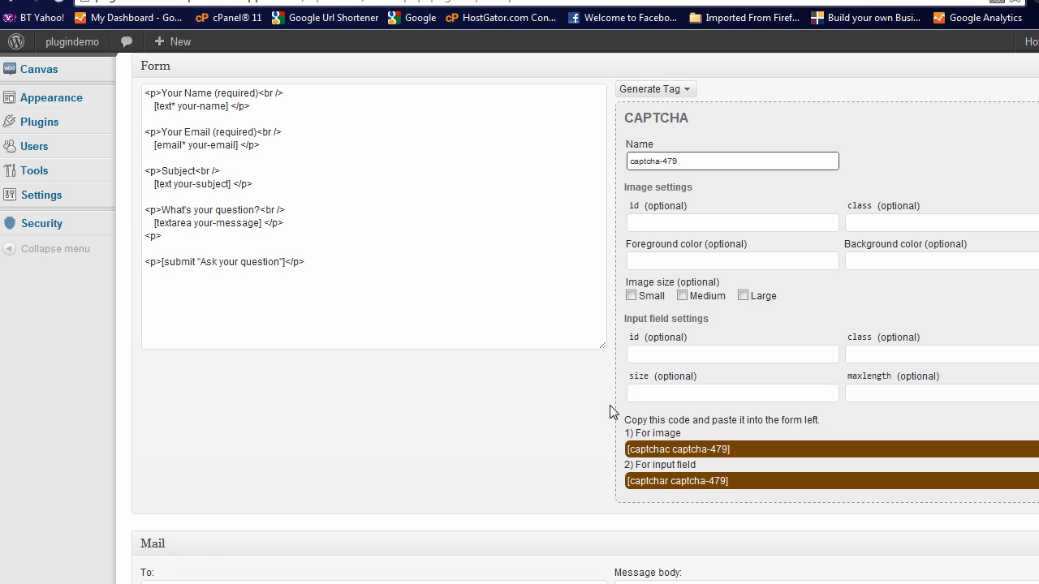
pyautogui.scroll(-1, 610, 411)
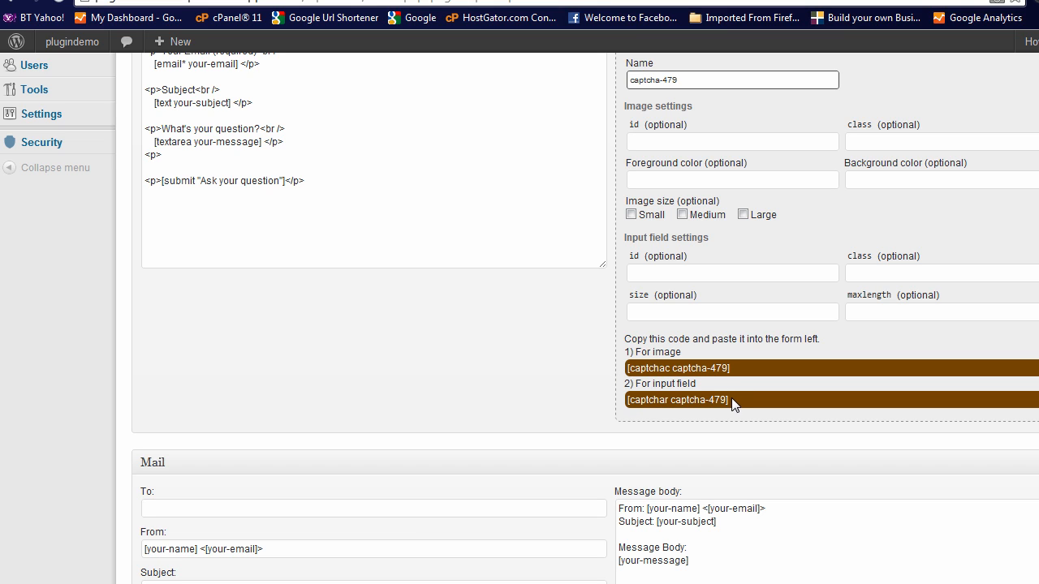
# Copy the CAPTCHA image code into the new paragraph and follow it with "Enter your text below </p>"
pyautogui.tripleClick(688, 370)
pyautogui.hotkey('ctrl', 'c')
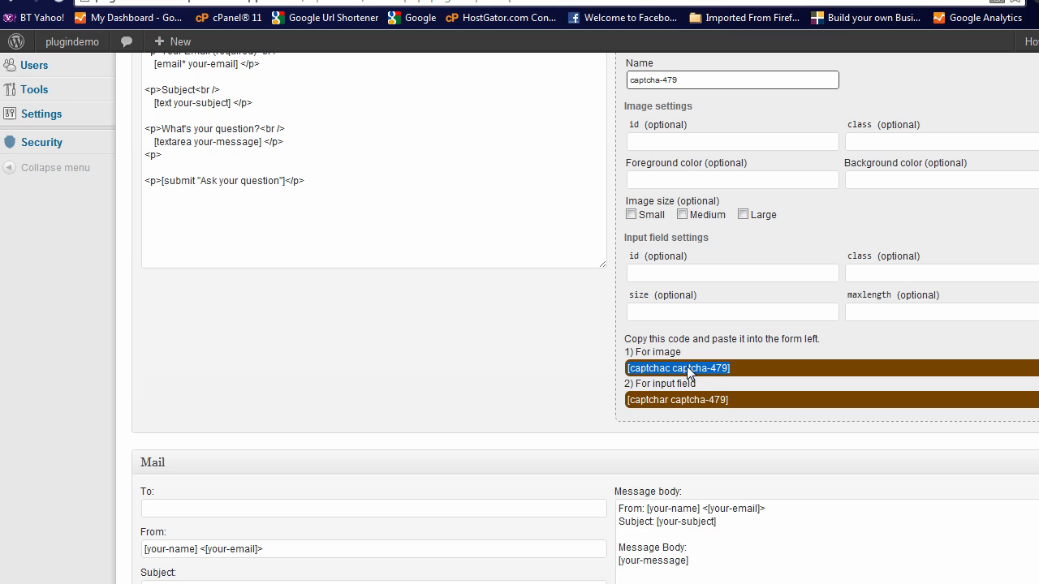
pyautogui.click(177, 156)
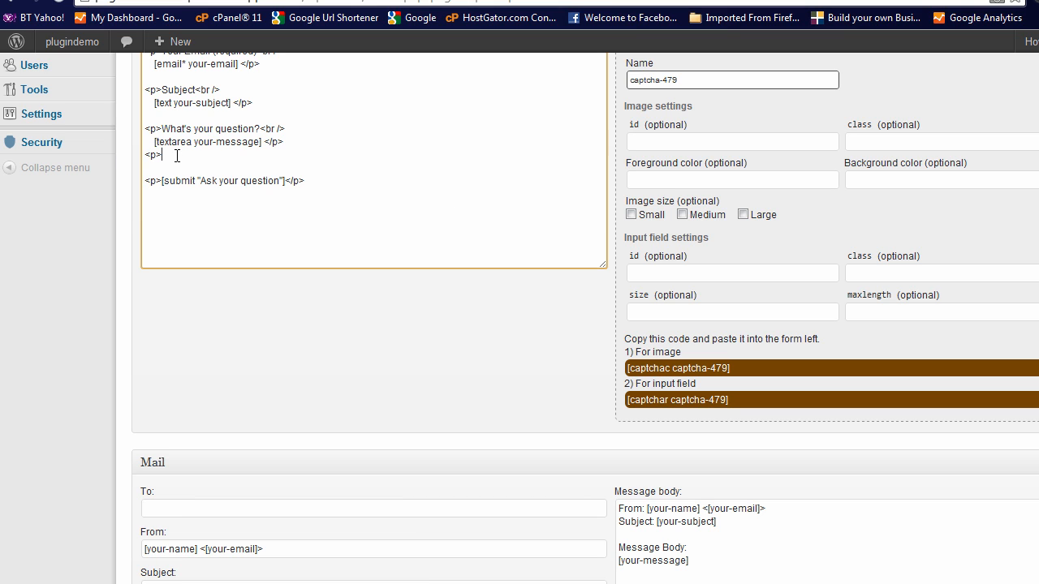
pyautogui.hotkey('ctrl', 'v')
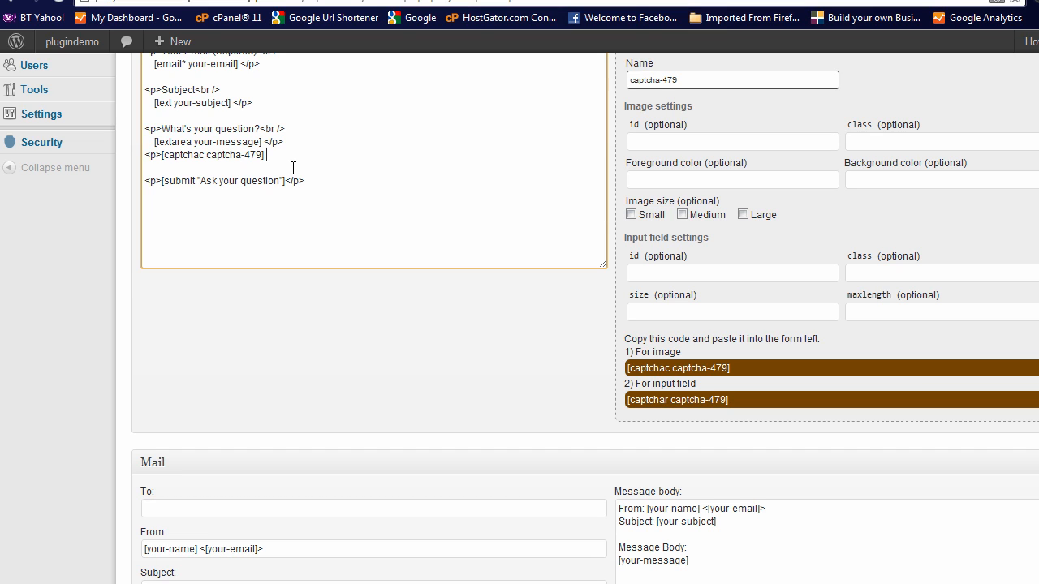
pyautogui.write('Enter ')
pyautogui.write('you')
pyautogui.write('r t')
pyautogui.write('ext below')
pyautogui.write(' <>')
pyautogui.write('/')
pyautogui.write('p>')
pyautogui.press('Return')
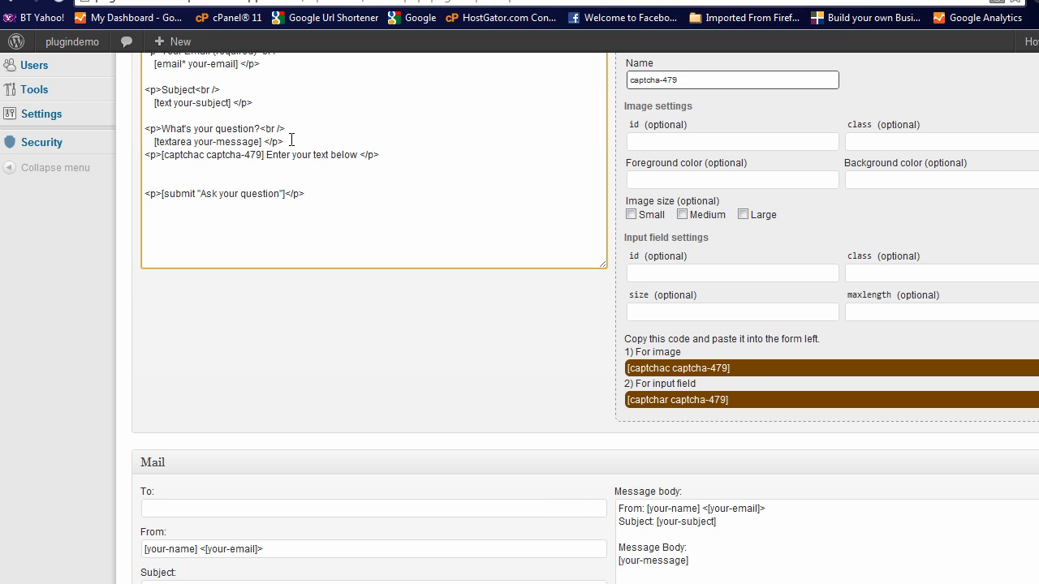
# Add a blank line above the CAPTCHA paragraph and paste the CAPTCHA input field code on the line below it
pyautogui.click(293, 141)
pyautogui.press('Return')
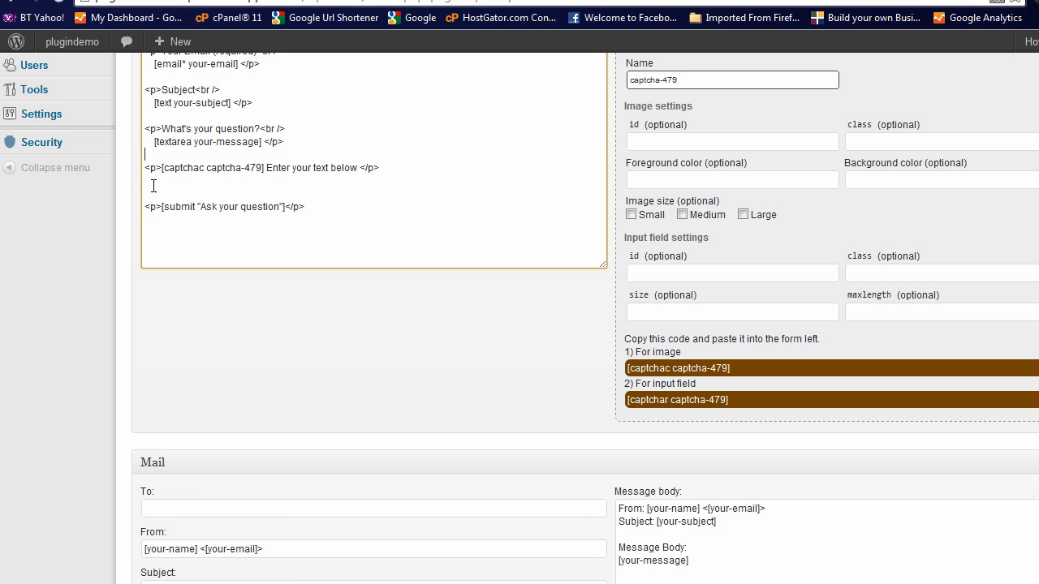
pyautogui.click(682, 404)
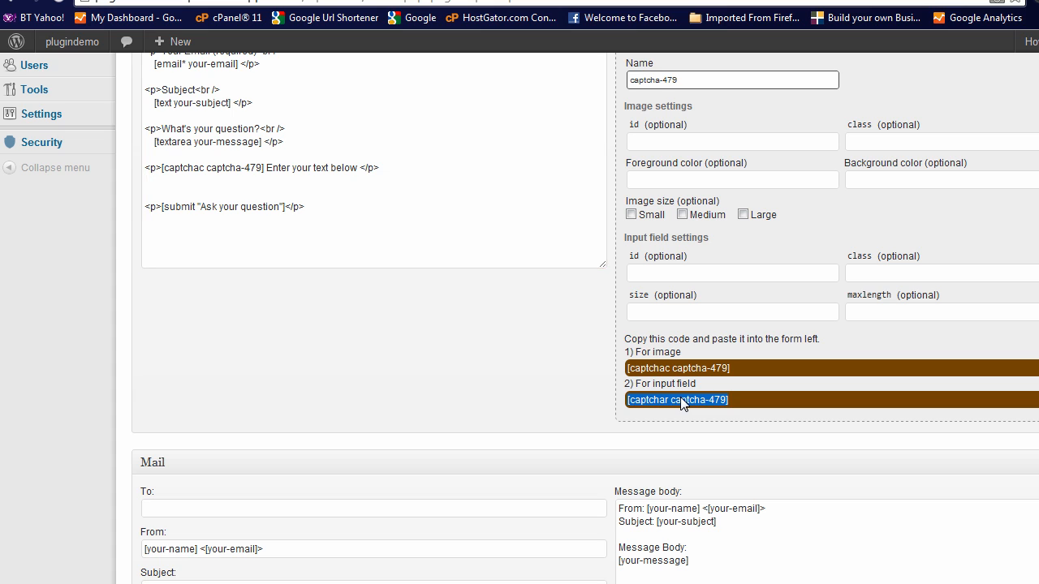
pyautogui.rightClick(680, 397)
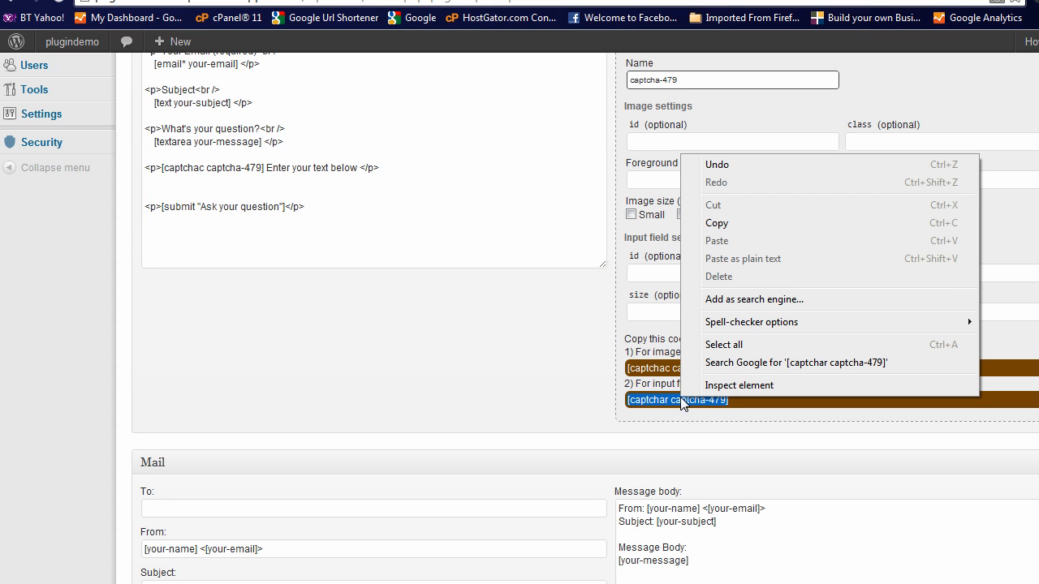
pyautogui.click(740, 223)
pyautogui.click(156, 189)
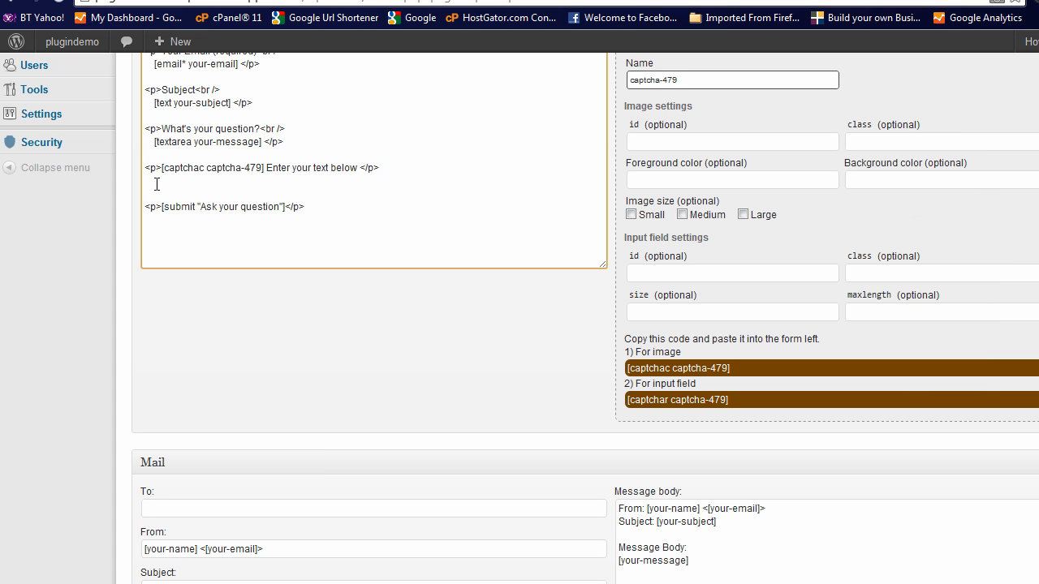
pyautogui.hotkey('ctrl', 'v')
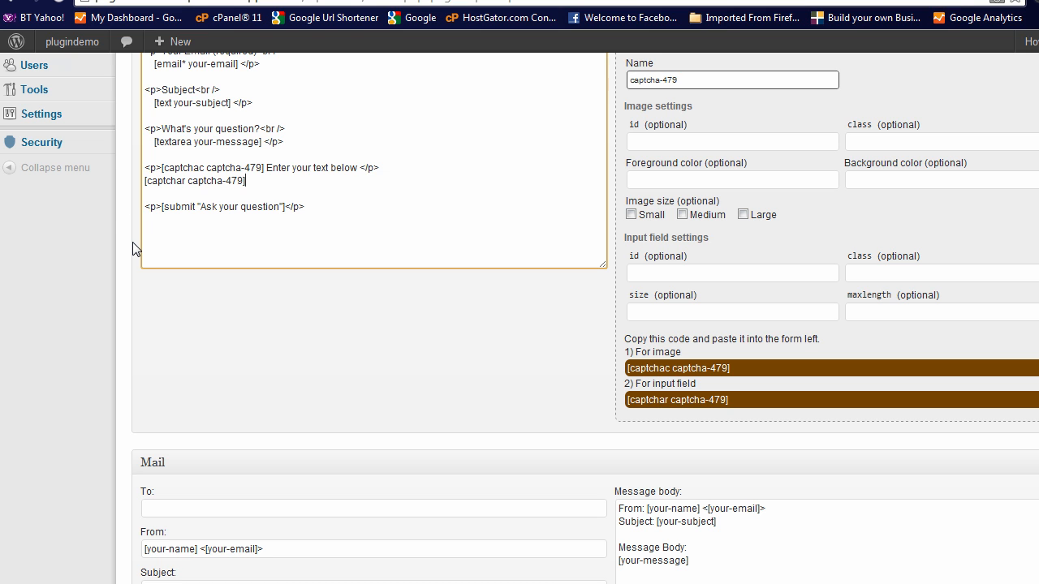
# Save the contact form
pyautogui.scroll(4, 133, 242)
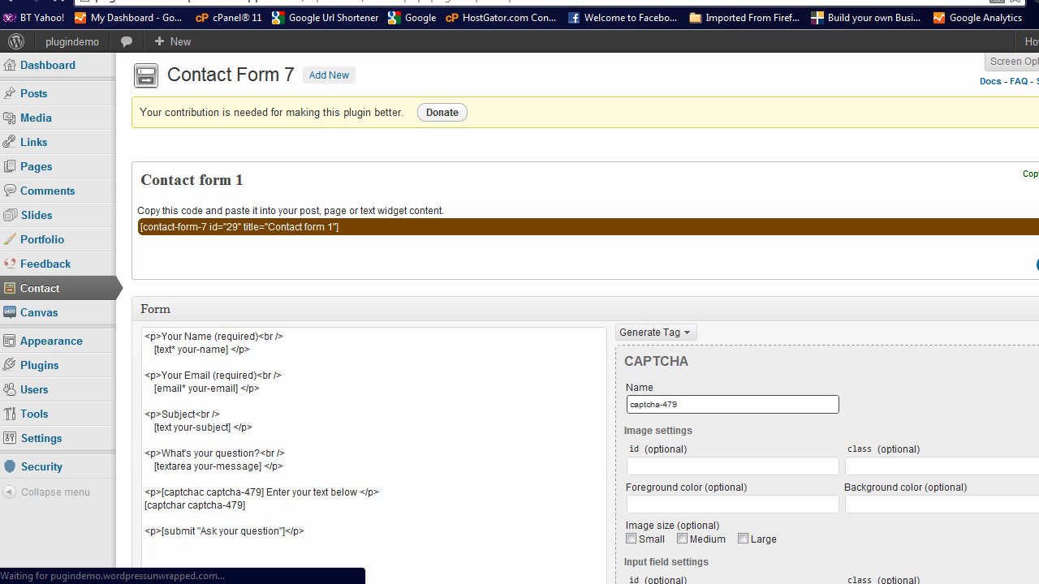
pyautogui.moveTo(122, 286)
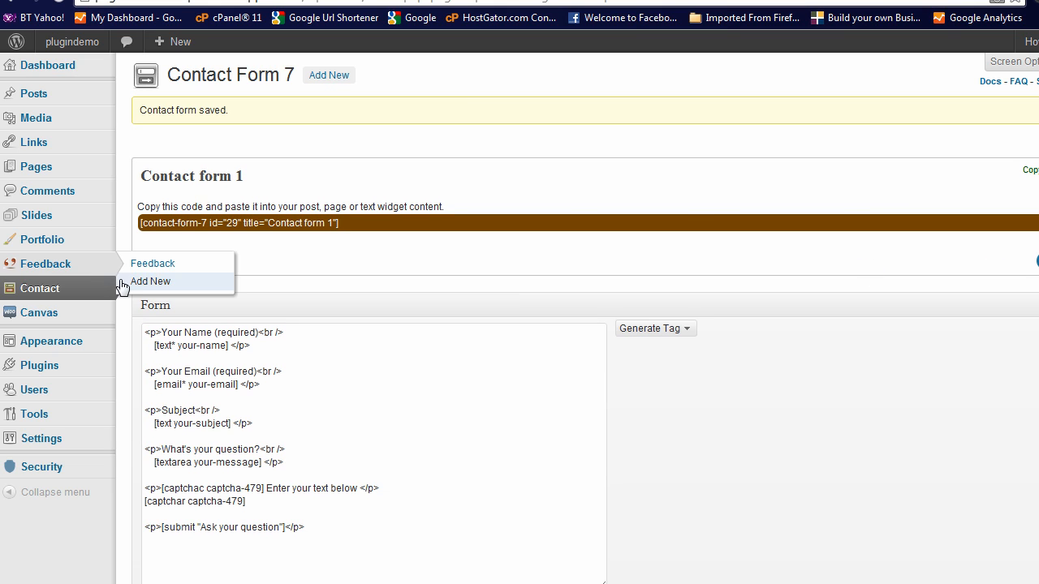
pyautogui.scroll(-1, 126, 350)
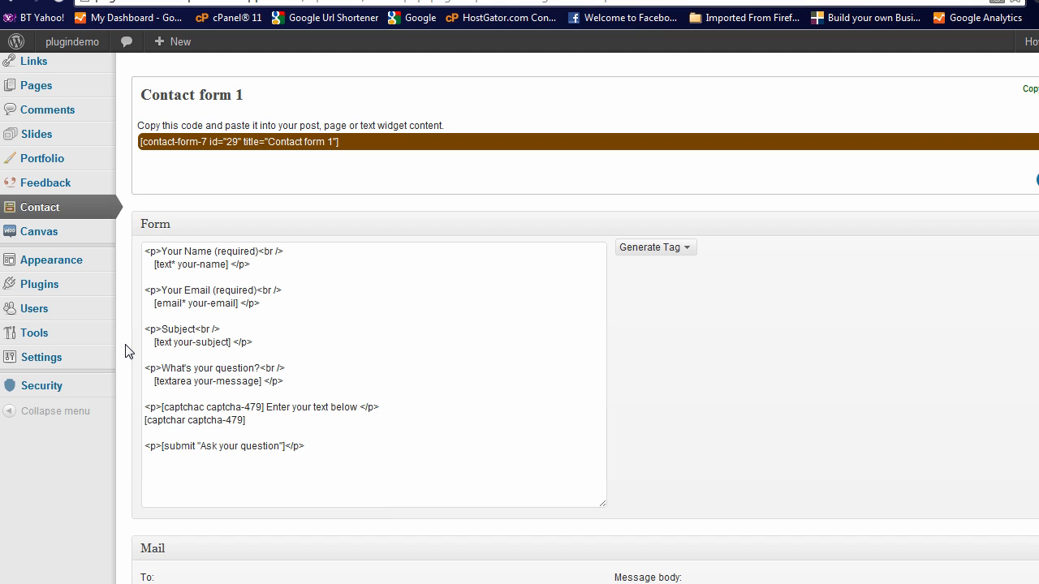
pyautogui.scroll(1, 126, 351)
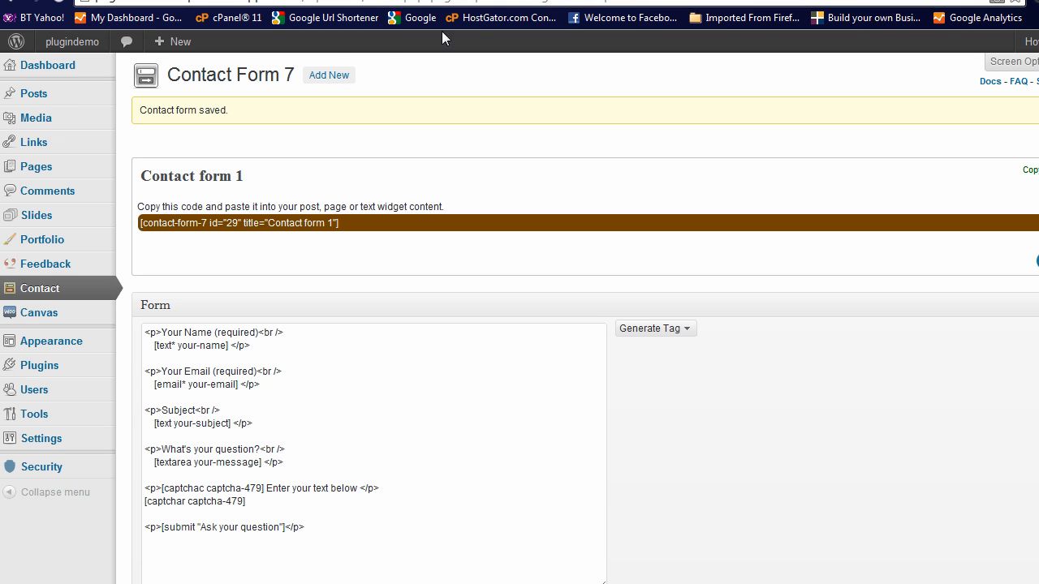
# Switch to the contact page tab, reload it, and review the updated form with its CAPTCHA
pyautogui.click(329, 1)
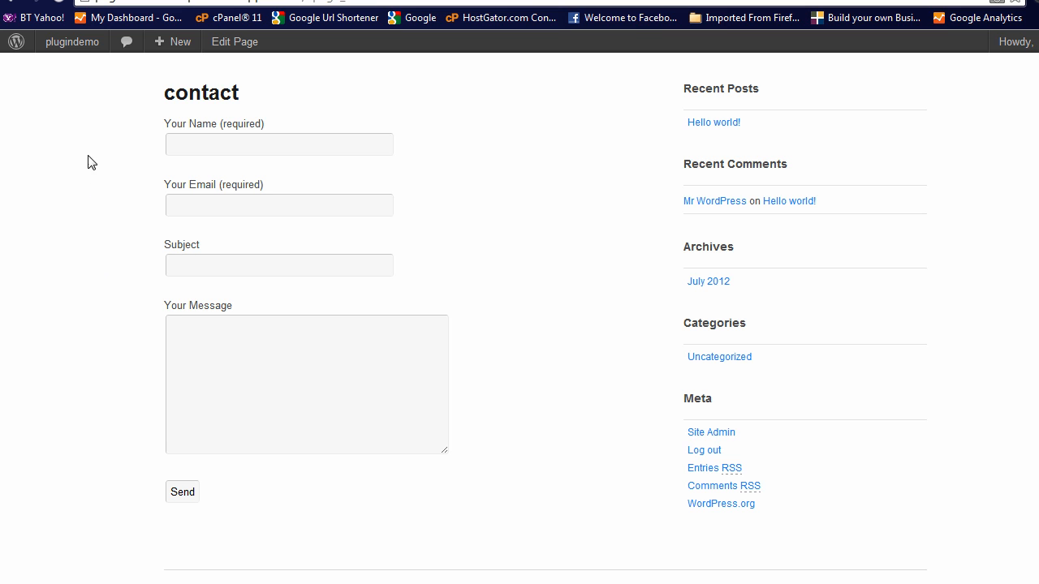
pyautogui.click(58, 2)
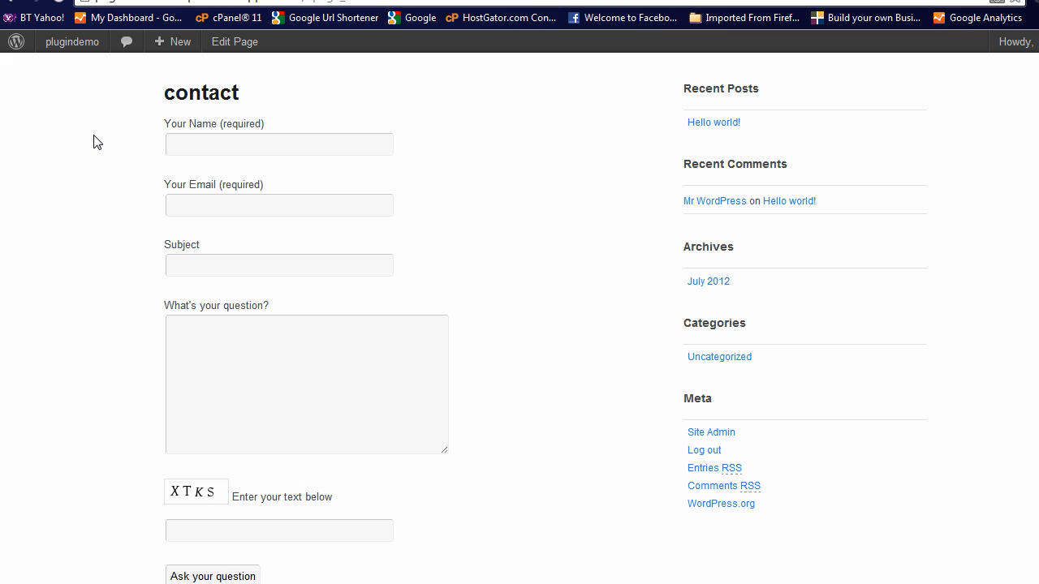
pyautogui.scroll(2, 100, 176)
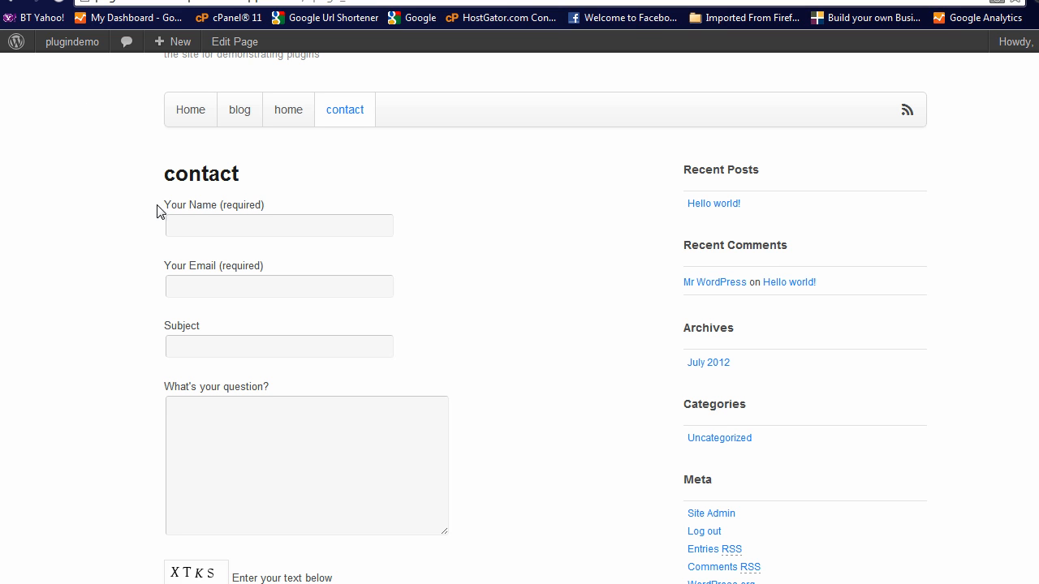
pyautogui.scroll(-2, 138, 291)
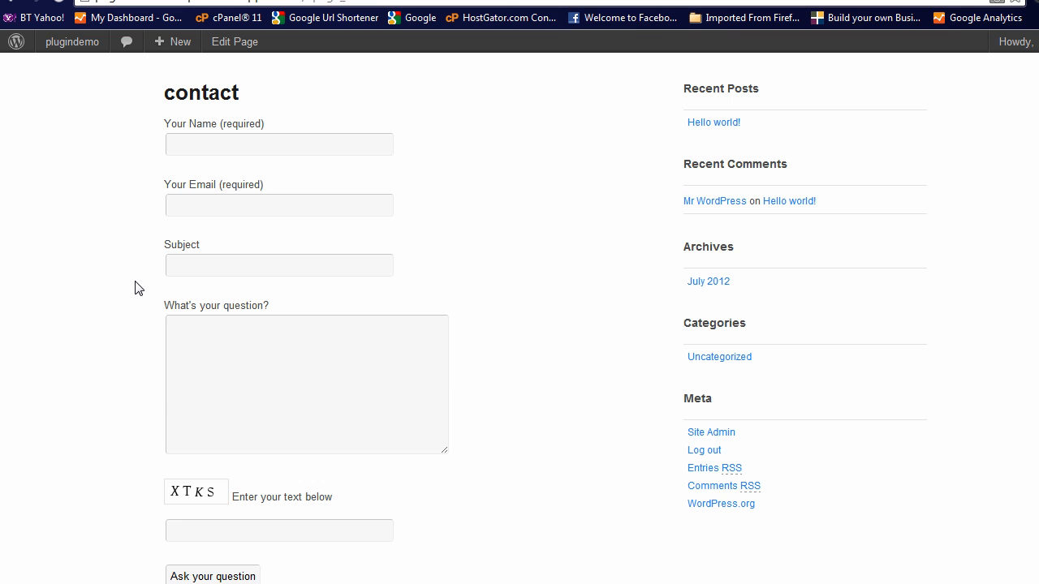
pyautogui.scroll(-2, 134, 288)
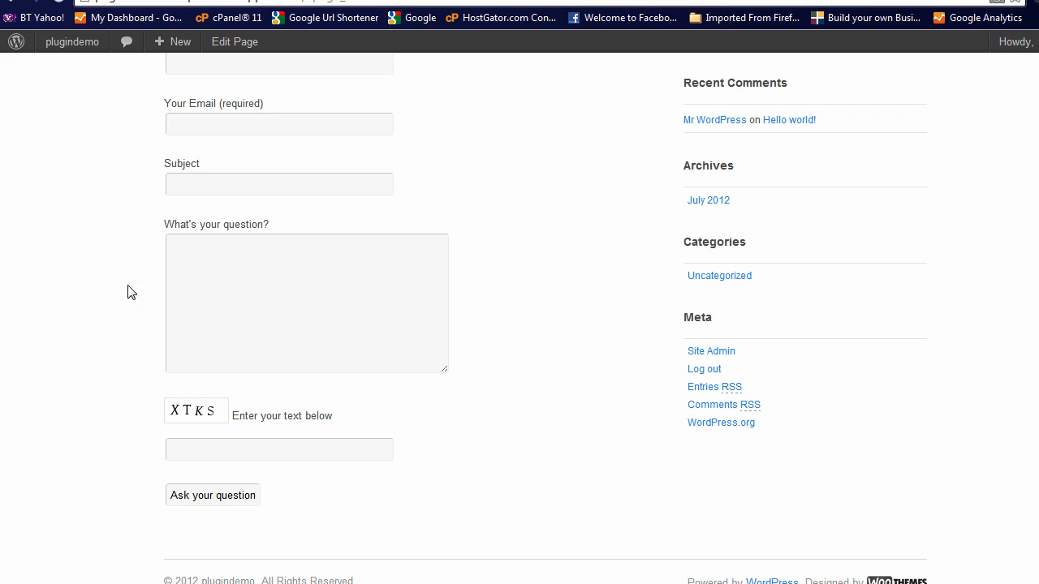
pyautogui.scroll(-2, 84, 219)
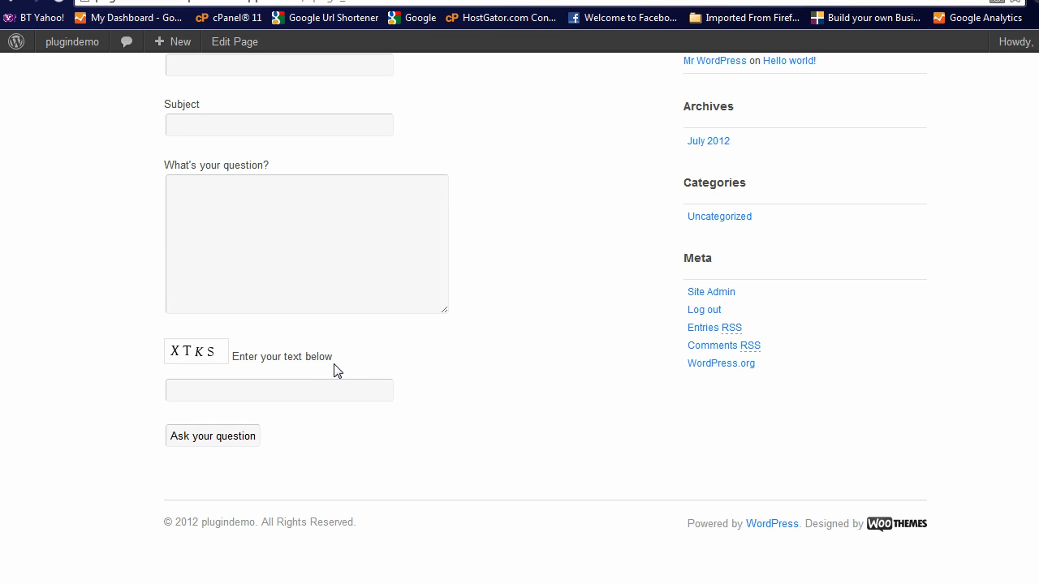
pyautogui.click(184, 393)
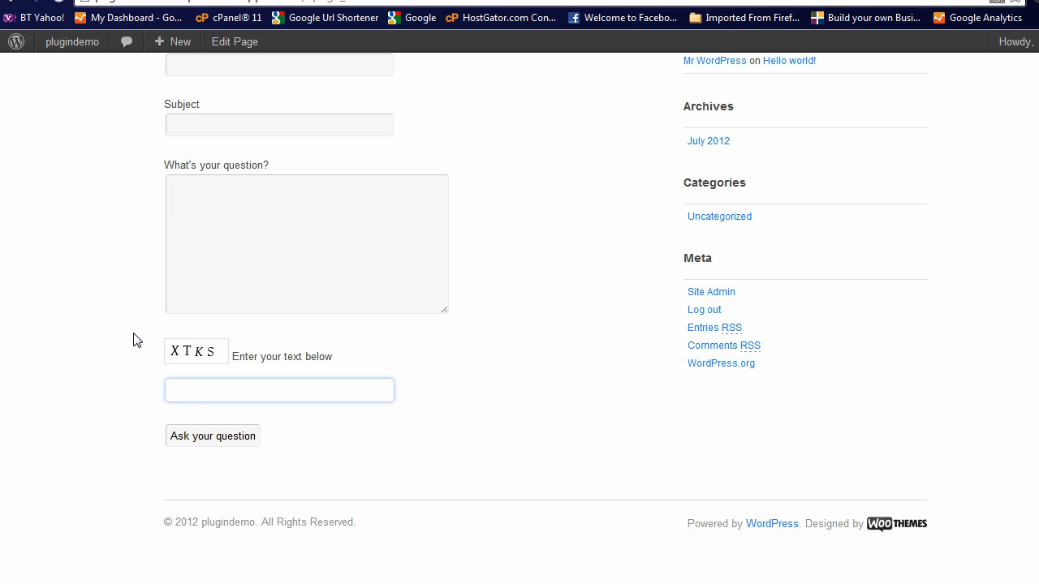
pyautogui.scroll(2, 136, 340)
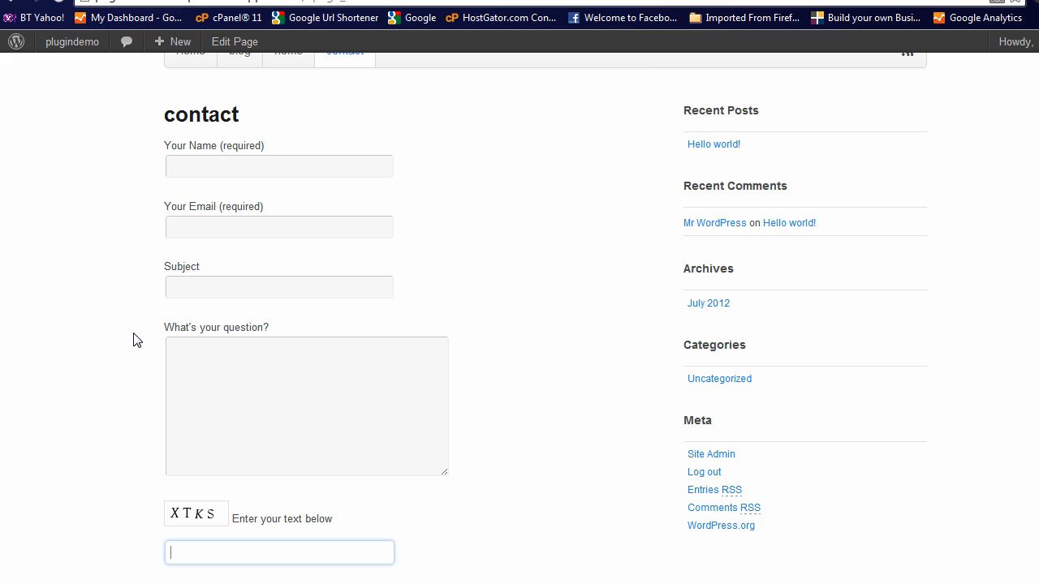